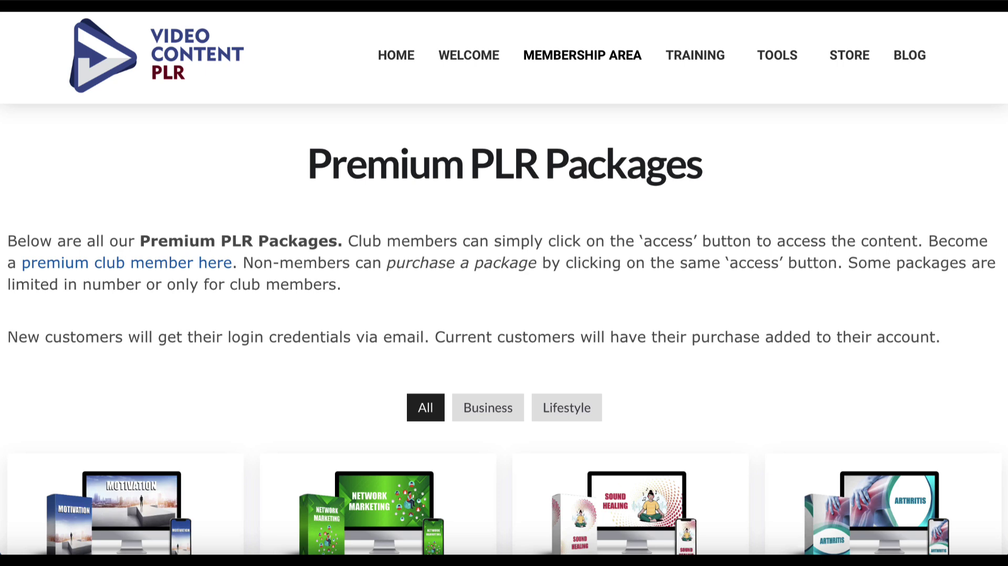
Browse the catalogue of Premium PLR Packages to see which niche topics are offered.
scroll(162, 446, down, 5)
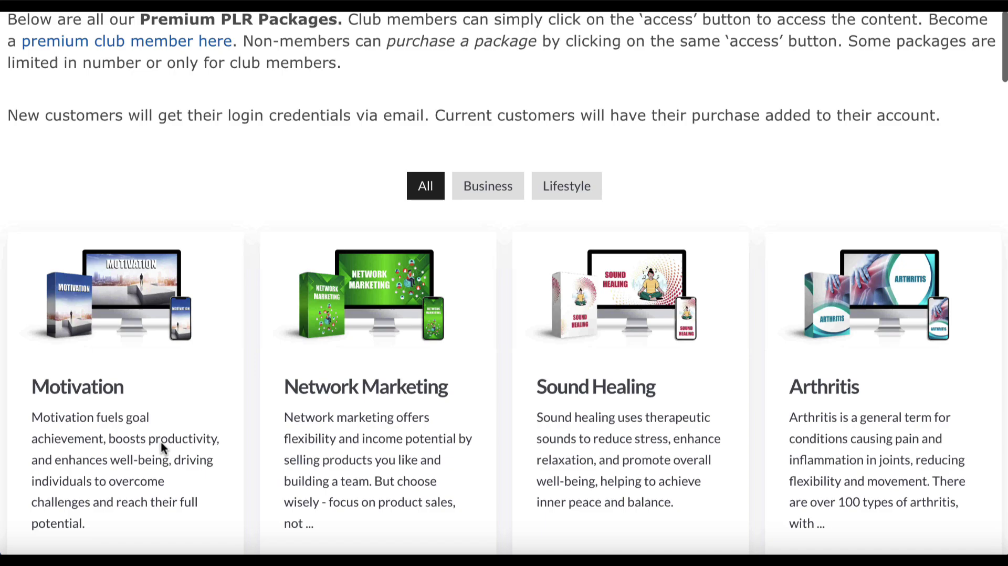
scroll(161, 446, down, 13)
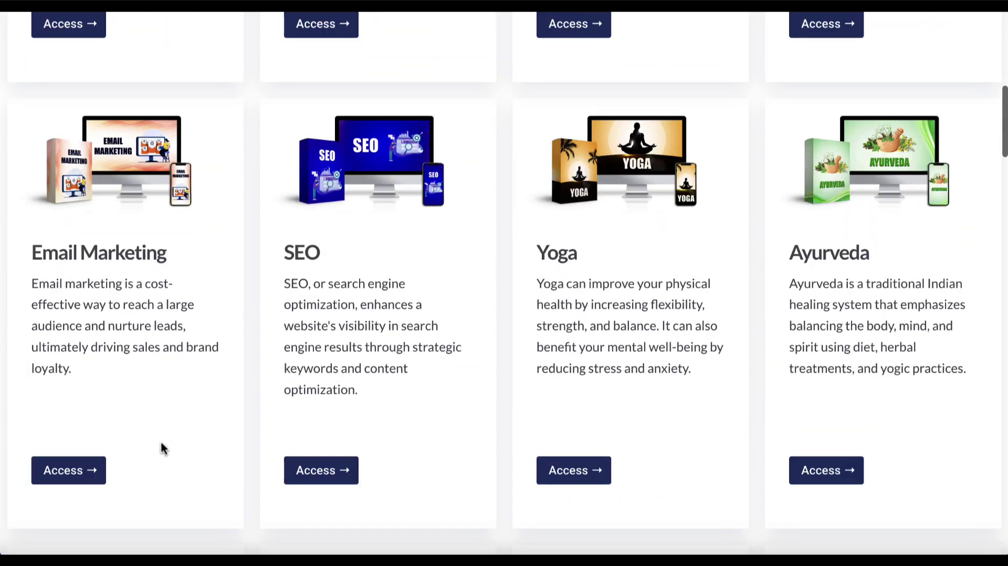
scroll(161, 443, down, 7)
scroll(161, 443, up, 10)
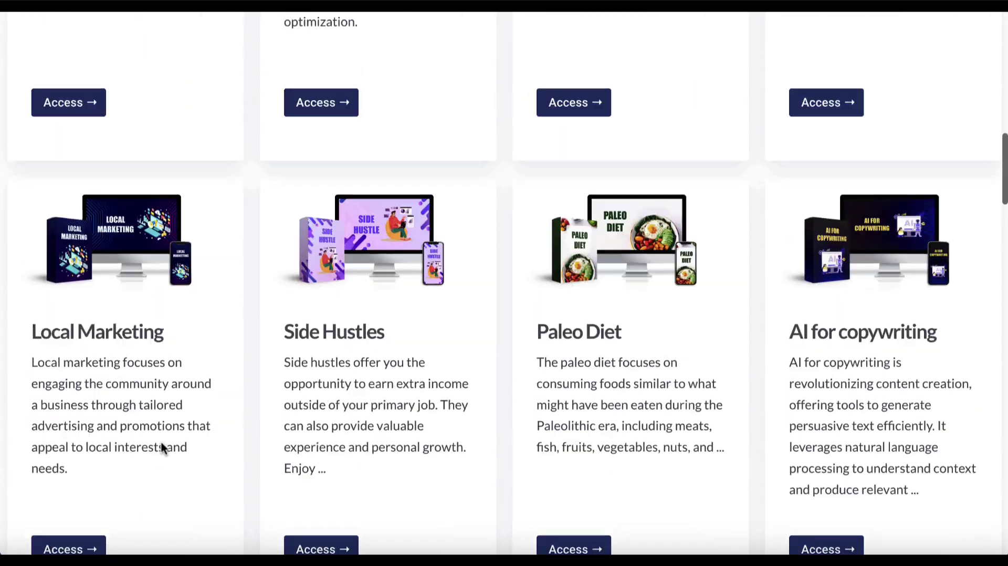
scroll(162, 448, up, 8)
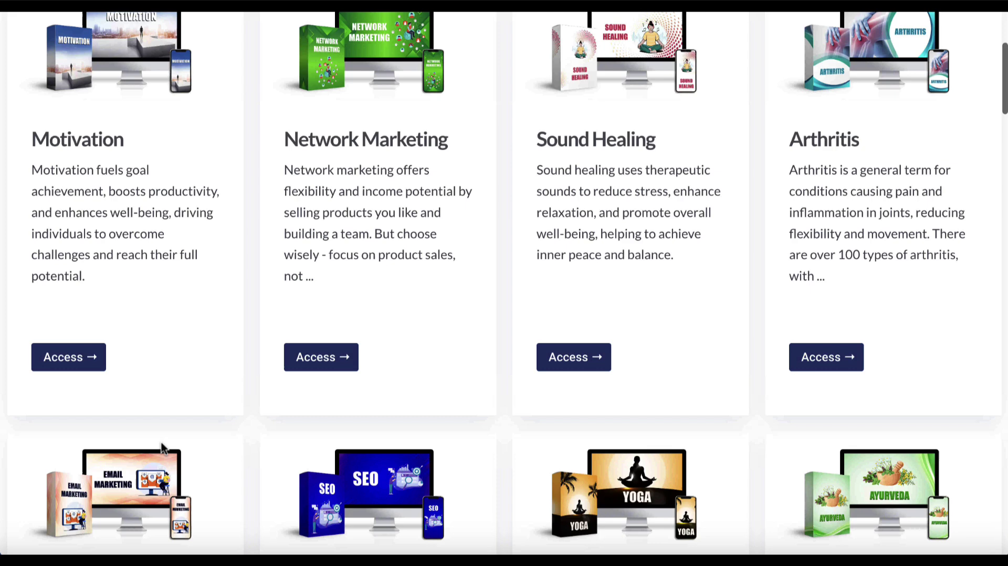
scroll(161, 448, up, 1)
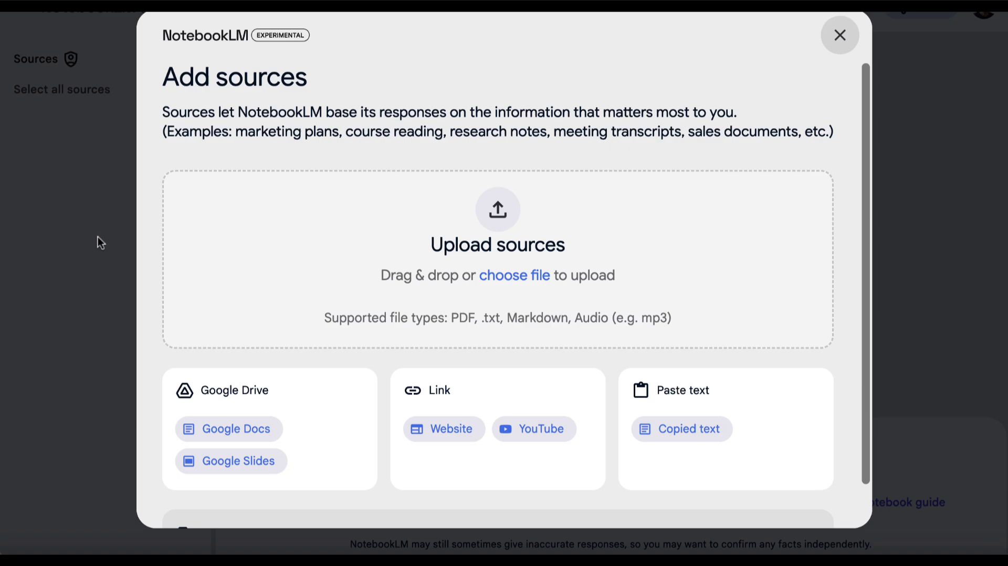
In NotebookLM, upload 5. Posture.pdf as a source and ask for 10 lead magnet ideas to build a targeted list in this niche.
drag(29, 168, 482, 254)
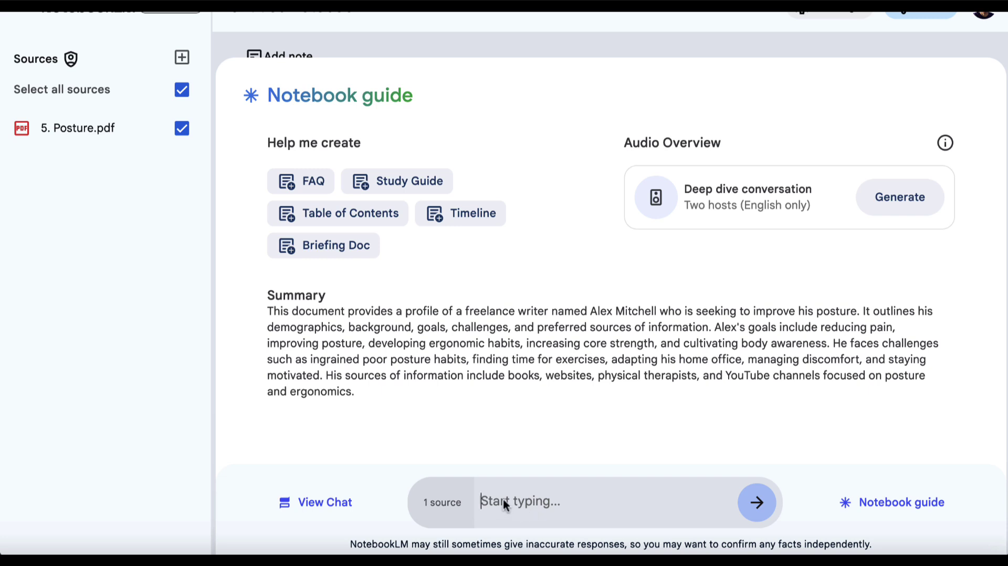
key(ctrl+v)
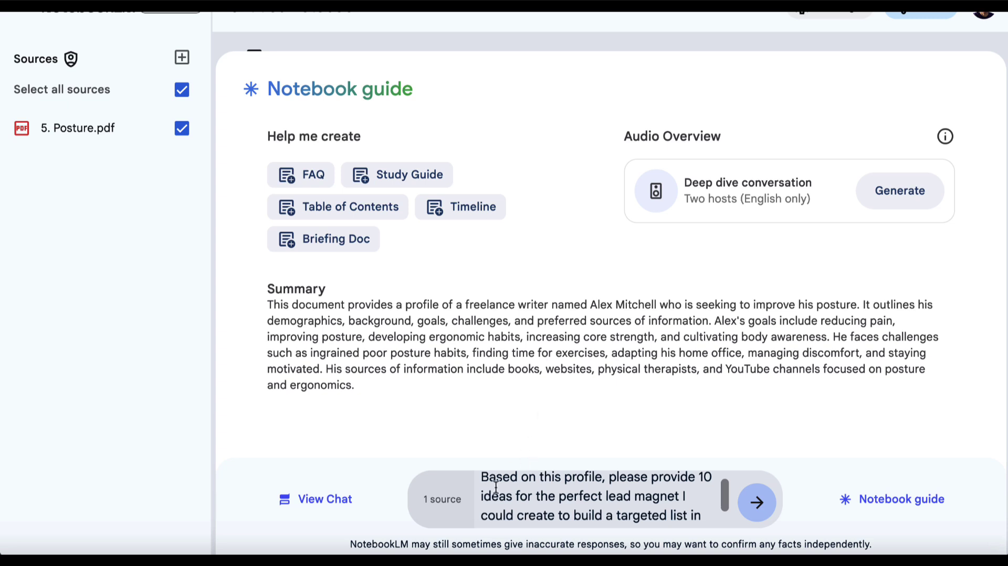
scroll(546, 493, down, 1)
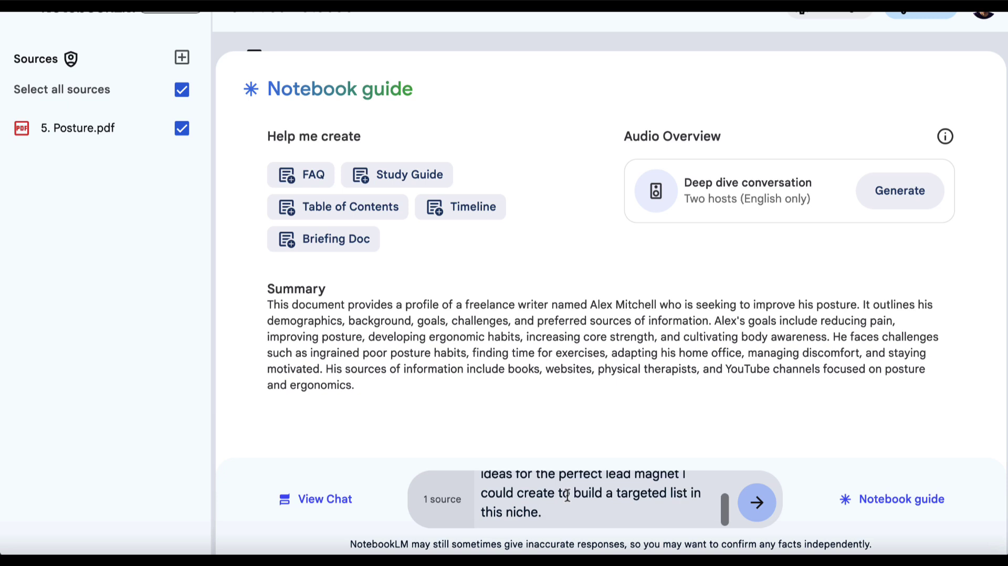
click(759, 506)
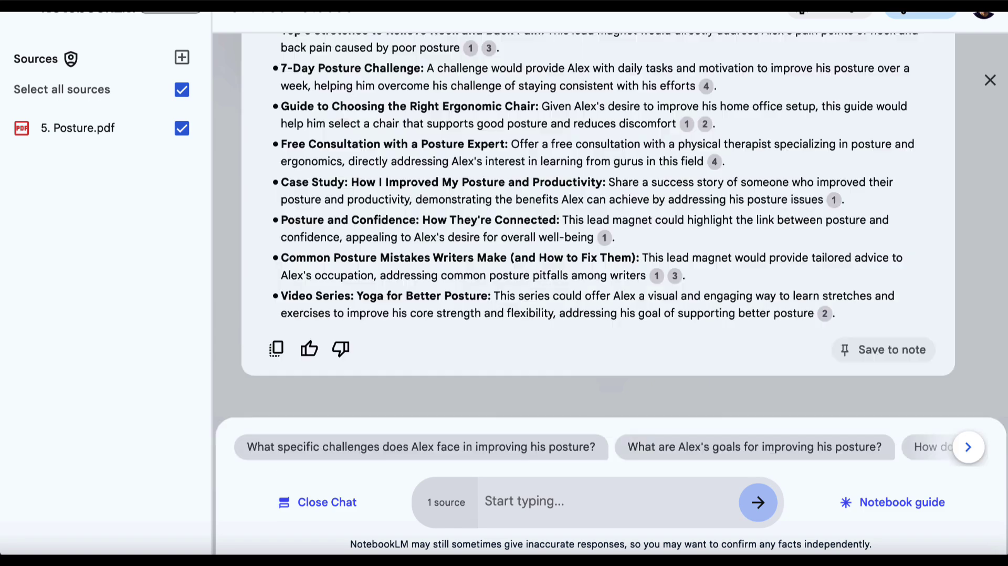
scroll(566, 209, up, 3)
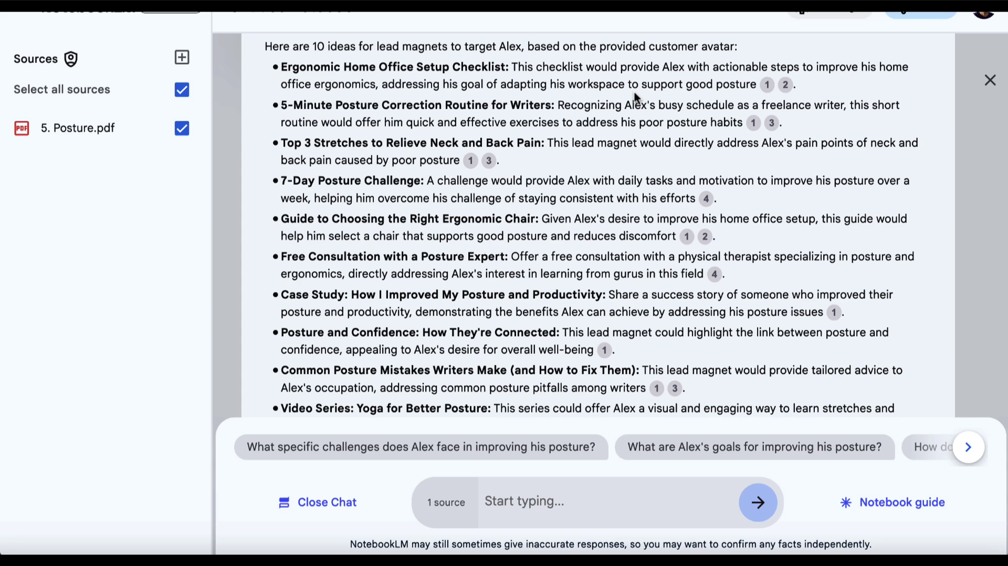
scroll(635, 95, up, 1)
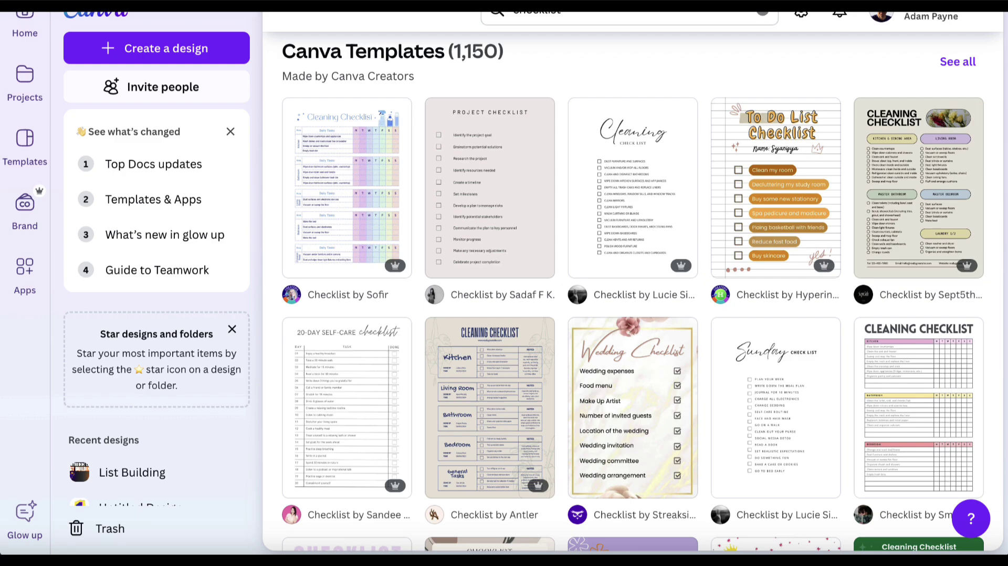
Switch to Canva, browse the checklist templates, and open the Project Checklist design with its title selected for editing.
scroll(716, 349, down, 10)
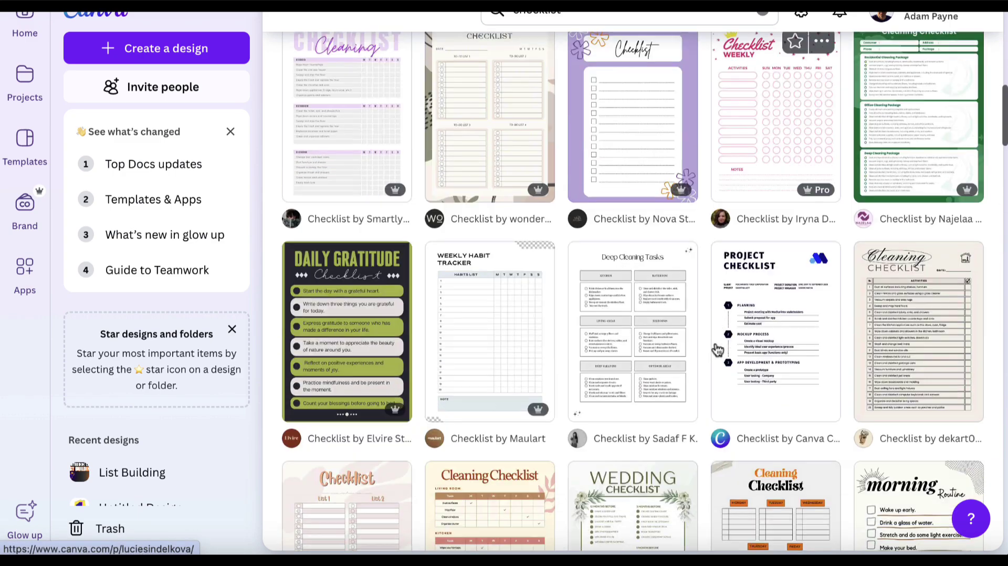
scroll(715, 348, down, 7)
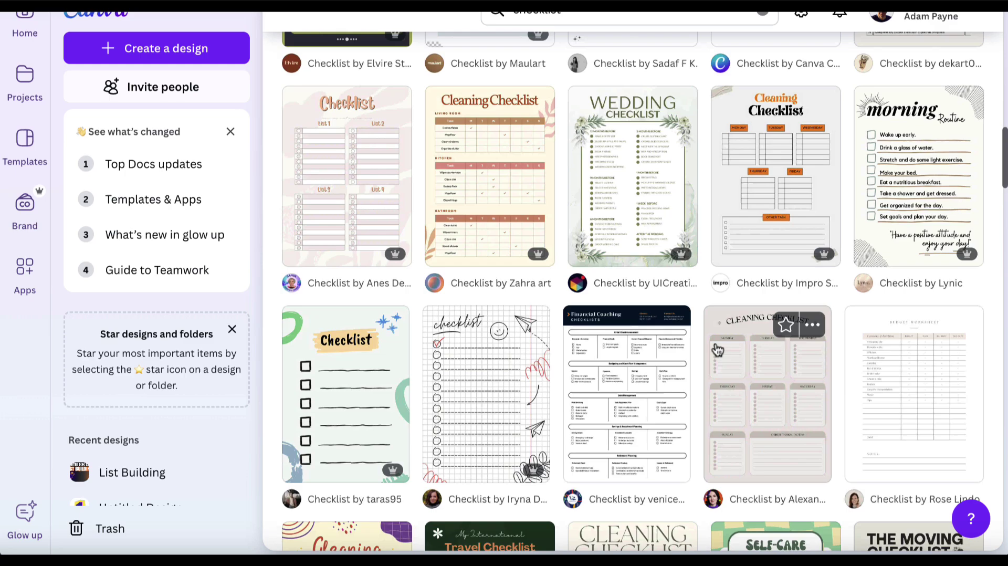
scroll(718, 350, up, 10)
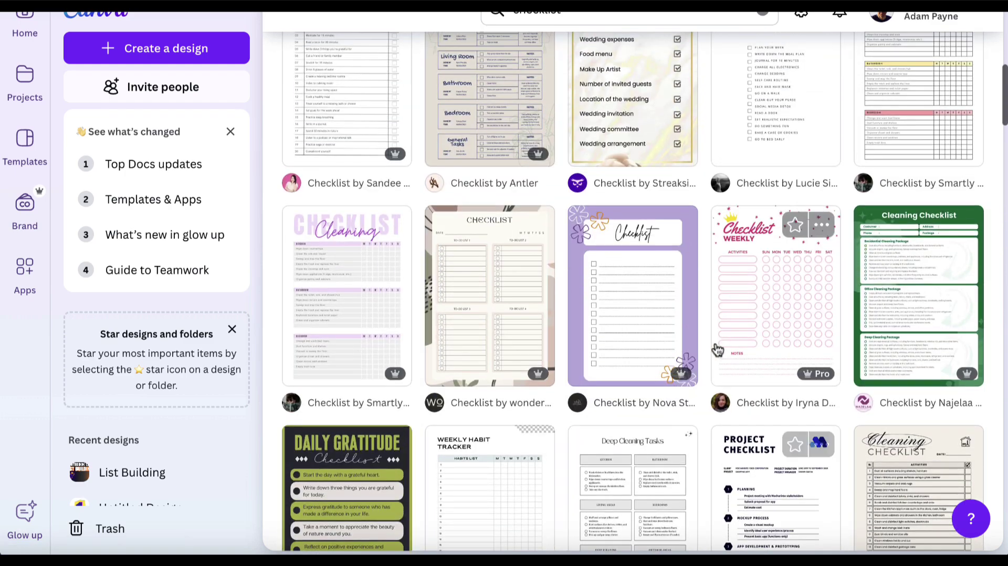
scroll(718, 350, up, 7)
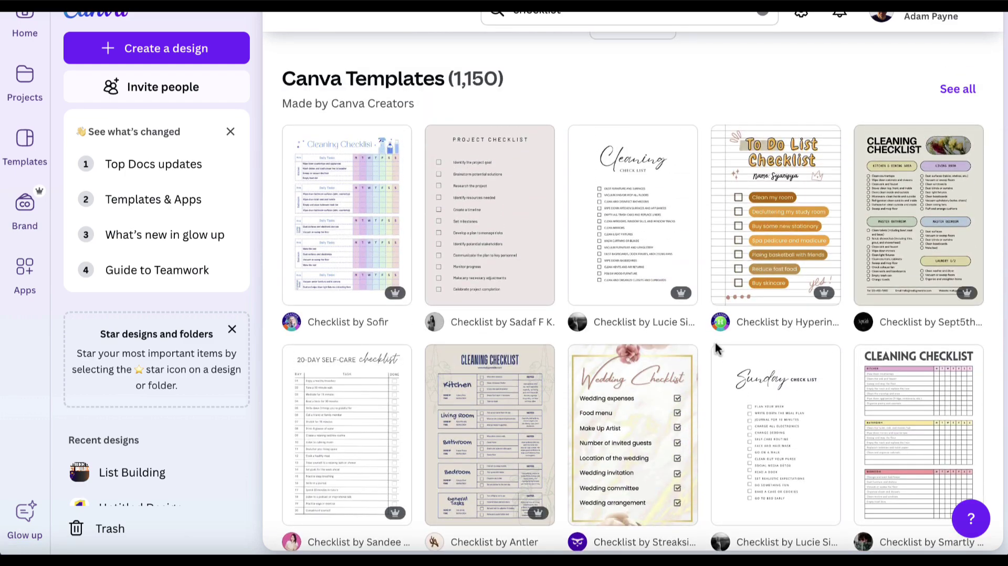
click(484, 176)
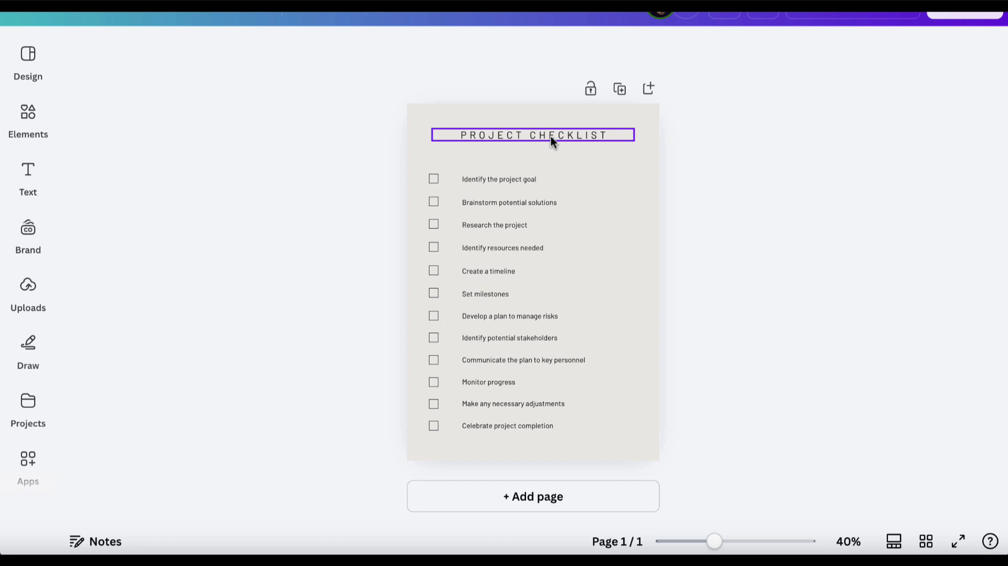
double_click(551, 138)
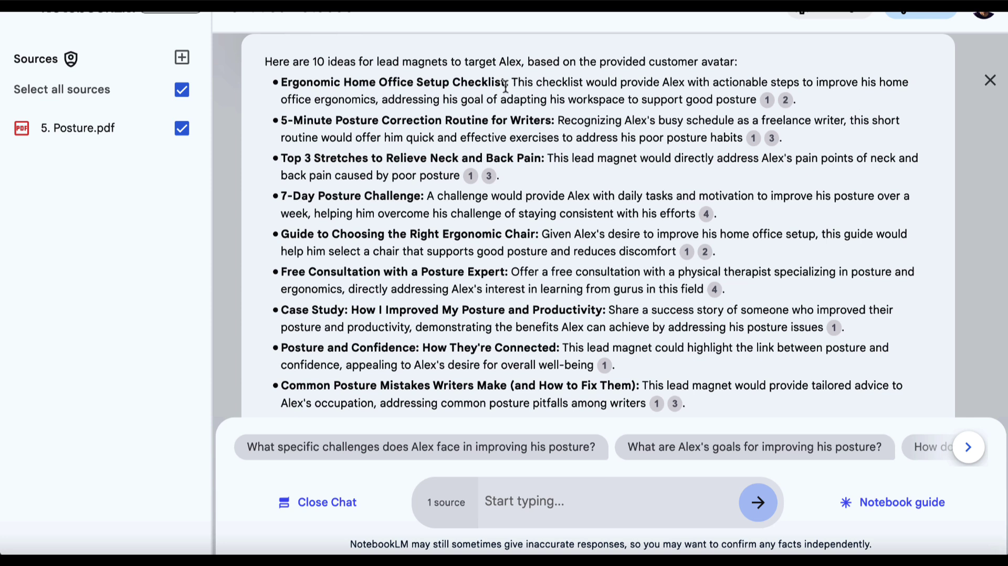
Back in NotebookLM, copy the first idea's title and ask "Please tell me the steps I could include in this: Ergonomic Home Office Setup Checklist".
drag(505, 84, 280, 82)
key(ctrl+c)
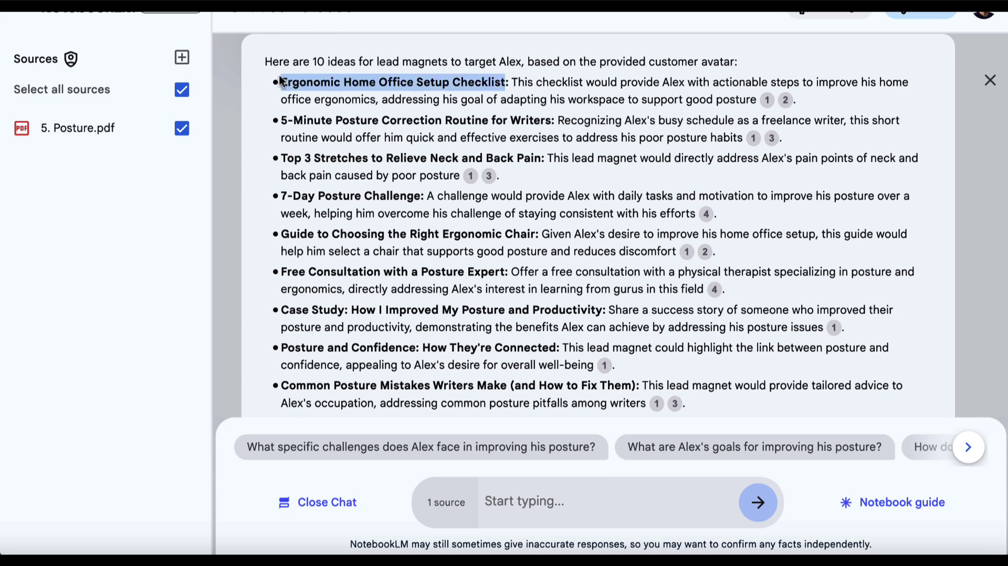
click(503, 513)
text(Please te)
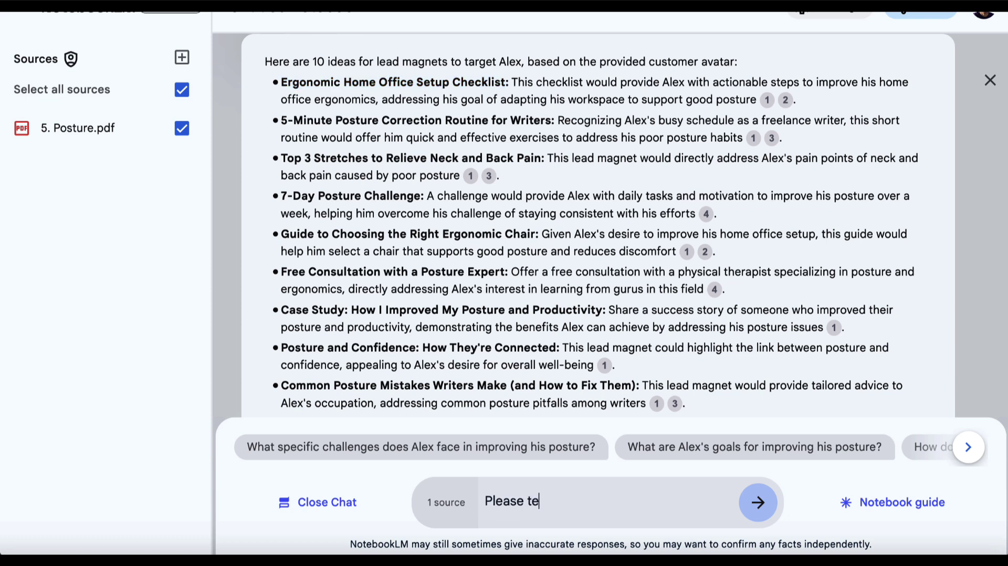
text(ll me the steps I could)
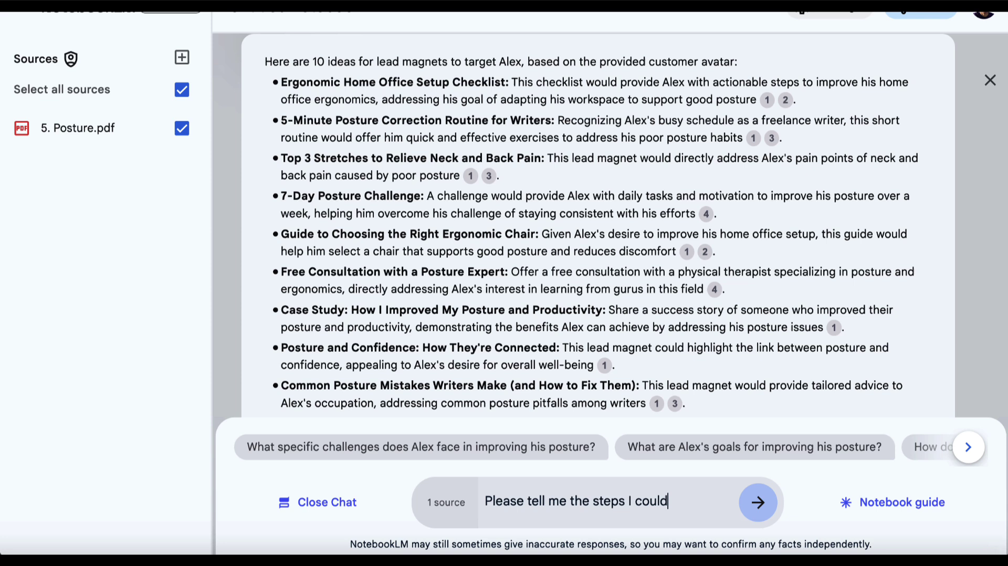
text( include in t)
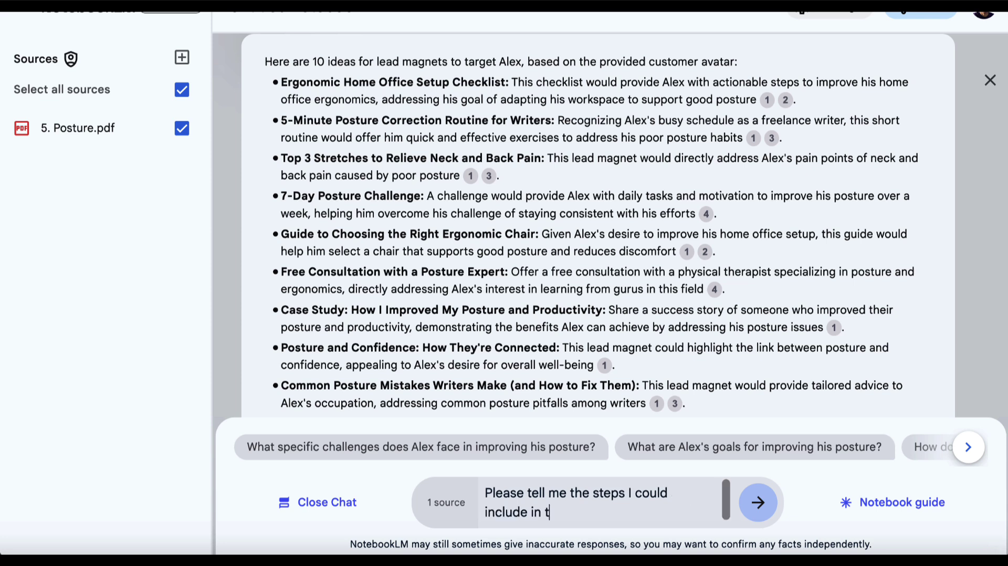
text(his:)
key(ctrl+v)
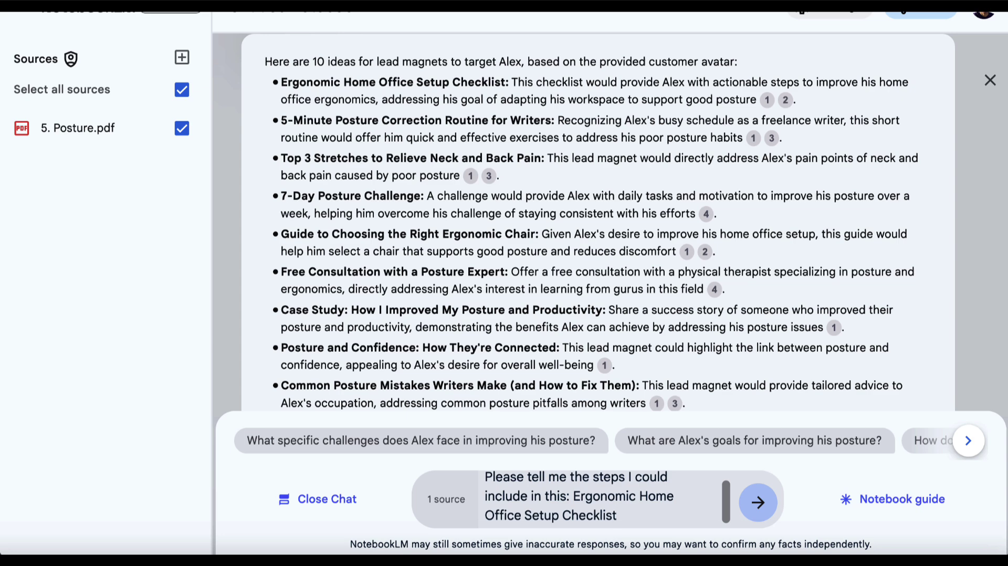
key(Return)
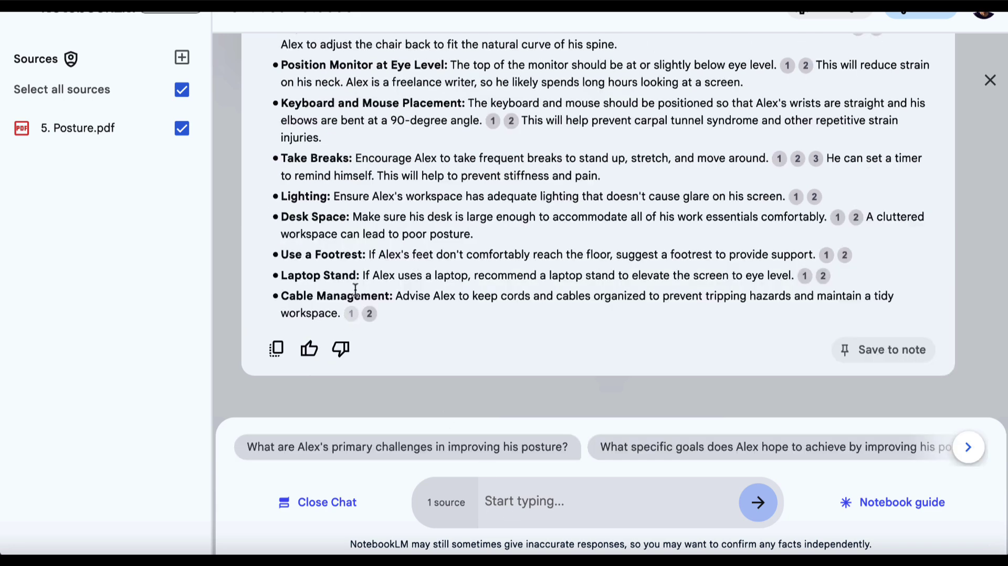
scroll(348, 285, up, 3)
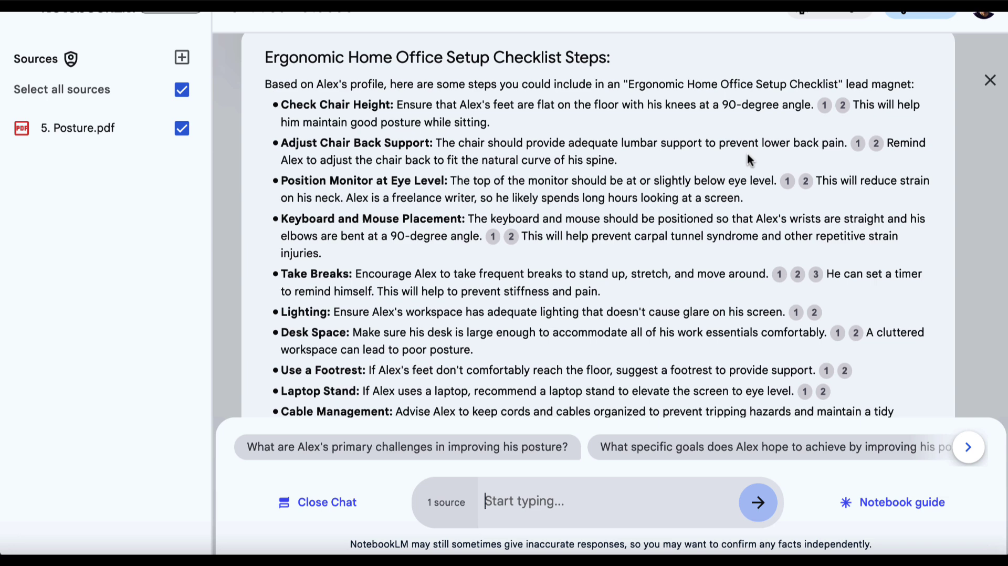
Review the earlier list of lead magnet ideas and copy the title "Top 3 Stretches to Relieve Neck and Back Pain".
scroll(749, 159, up, 10)
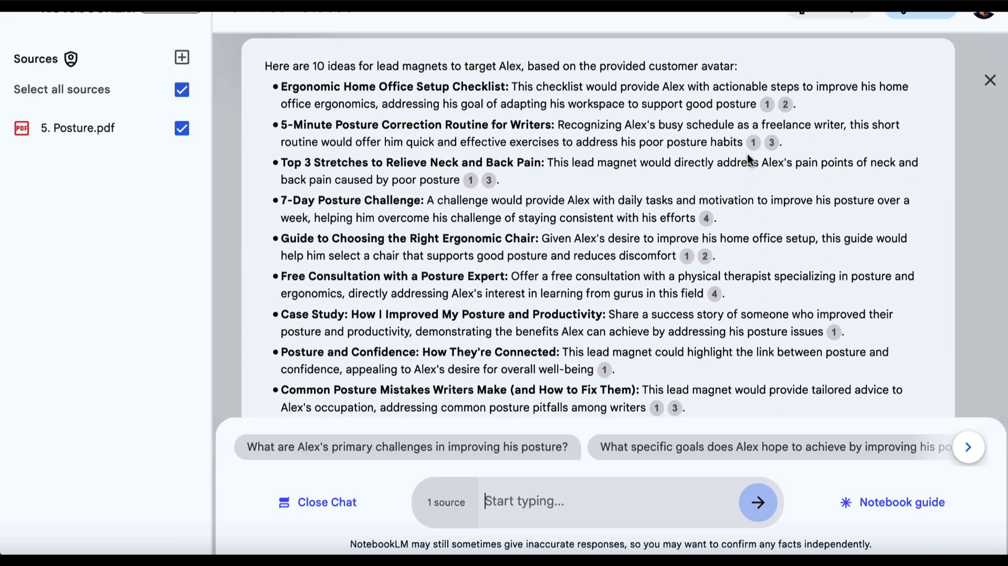
scroll(771, 192, down, 1)
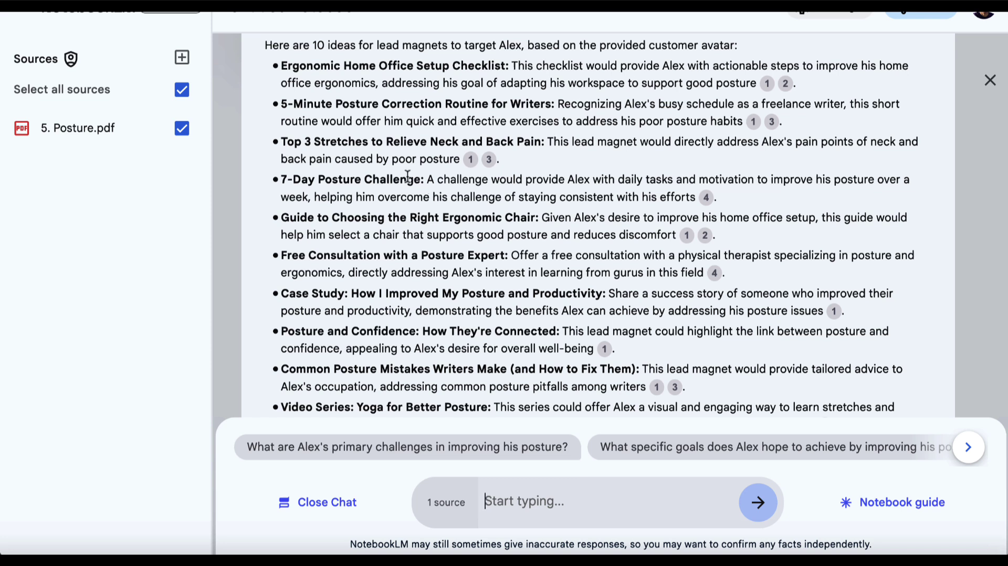
scroll(460, 213, down, 1)
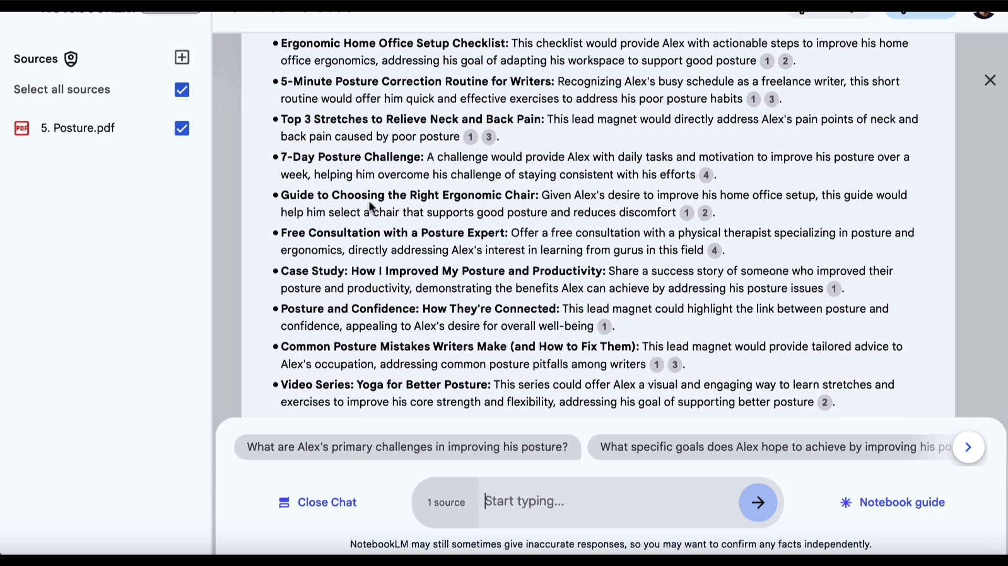
scroll(452, 267, up, 1)
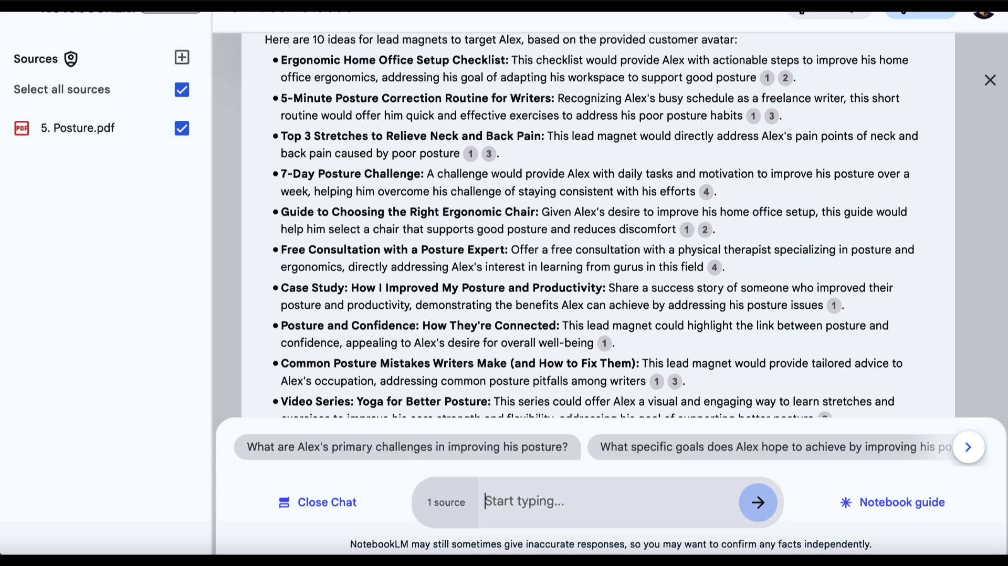
scroll(541, 156, up, 1)
drag(540, 156, 279, 160)
key(ctrl+c)
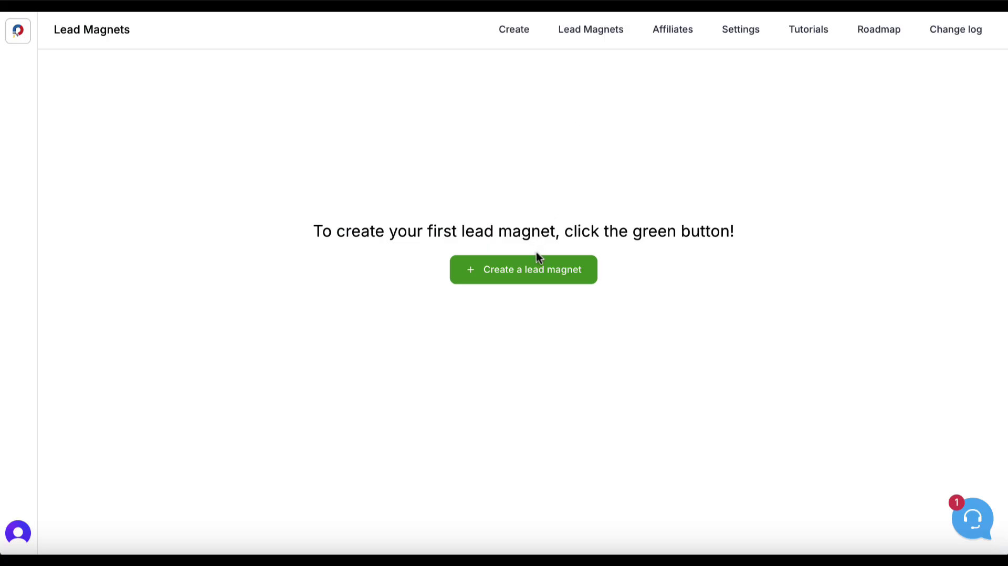
Switch to the Lead Magnets web app and start a new lead magnet named "Posture Ex" with the 5-Point Listicle template.
click(504, 270)
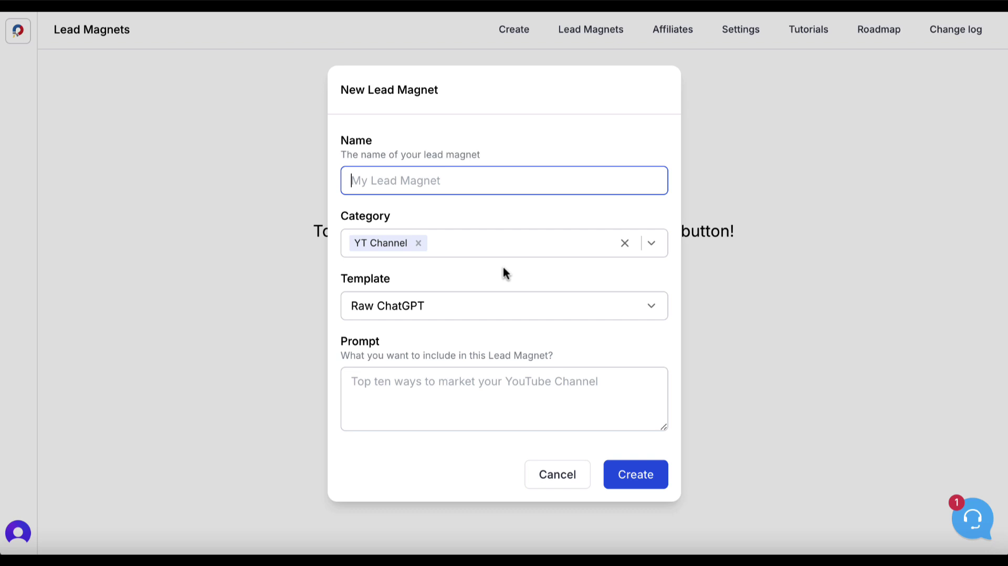
text(Posture Ex)
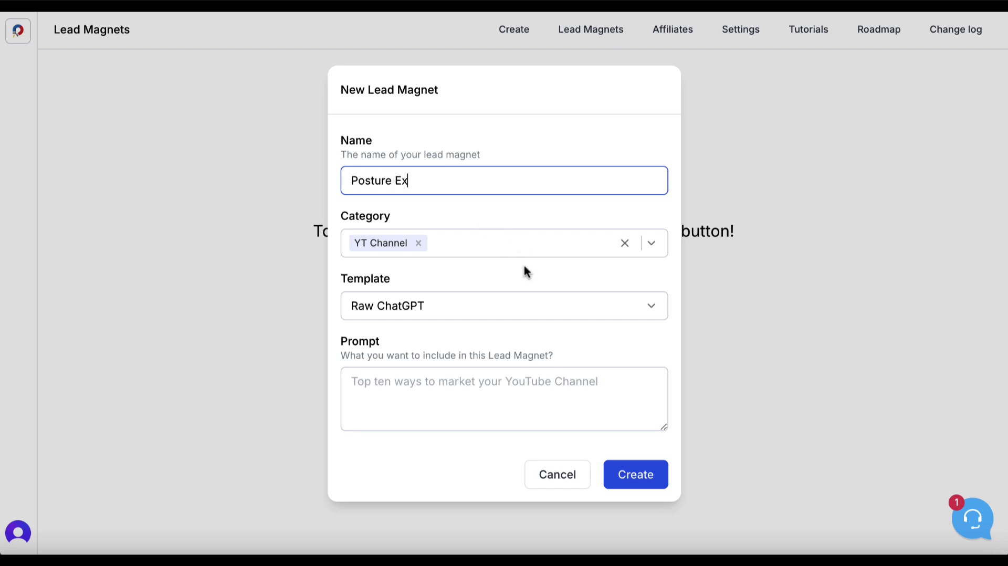
click(518, 309)
click(439, 33)
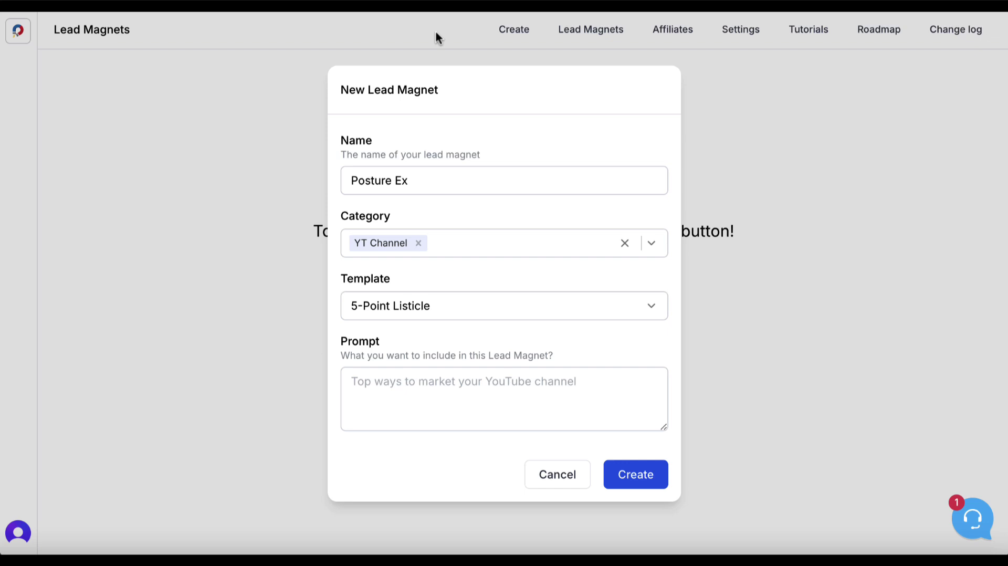
Enter the prompt "Top 5 Stretches to Relieve Neck and Back Pain" using the copied title, and create the lead magnet.
click(423, 391)
key(ctrl+v)
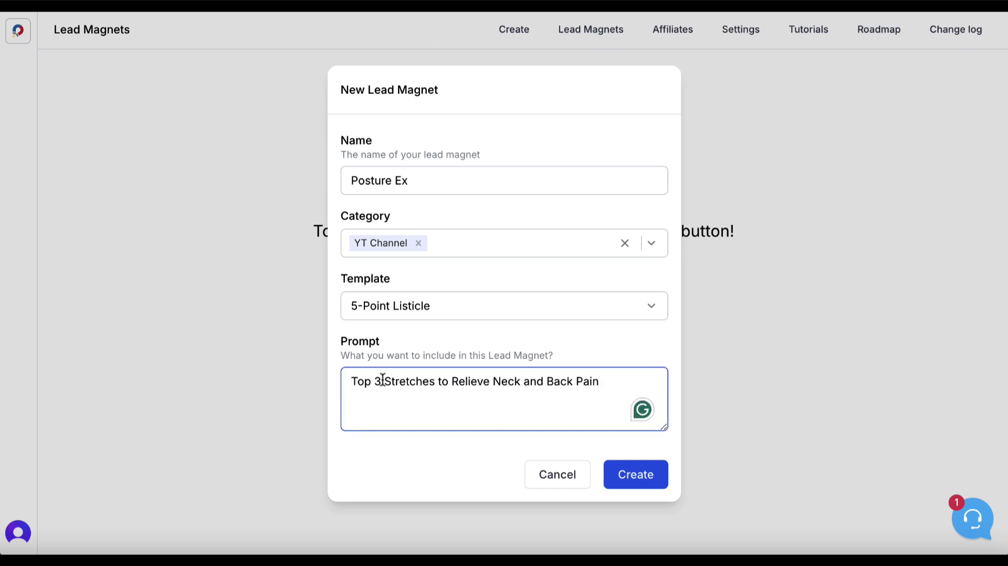
double_click(383, 381)
key(BackSpace)
text(5)
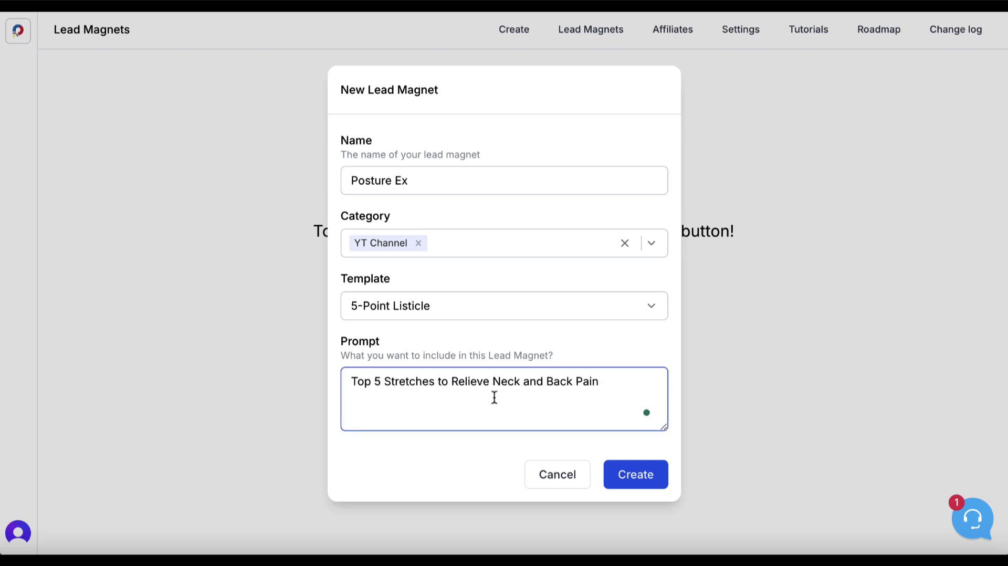
click(634, 478)
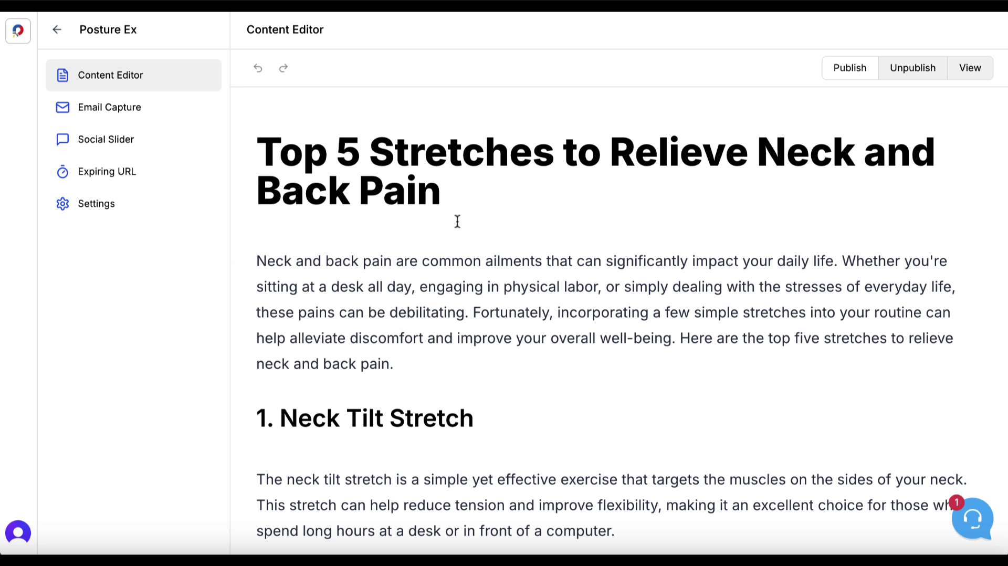
Center-align the main heading "Top 5 Stretches to Relieve Neck and Back Pain" on the page.
drag(445, 189, 276, 158)
click(461, 164)
double_click(372, 186)
click(241, 153)
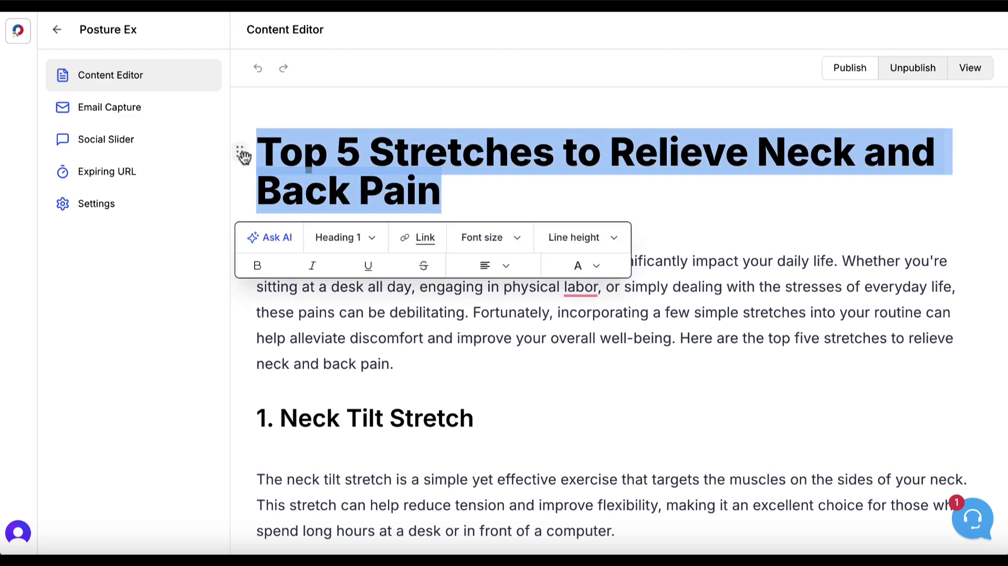
click(488, 265)
click(518, 302)
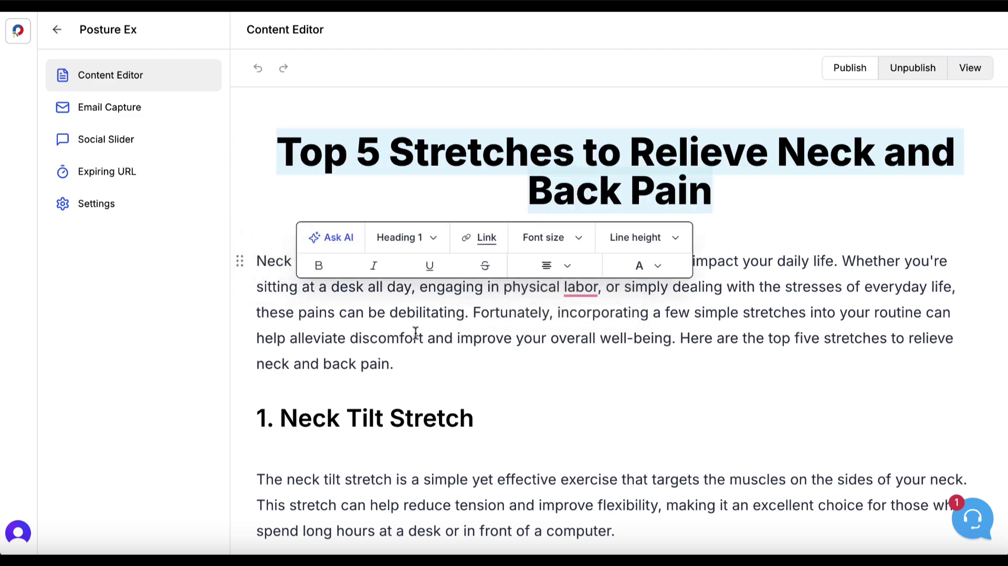
click(704, 402)
scroll(706, 402, down, 4)
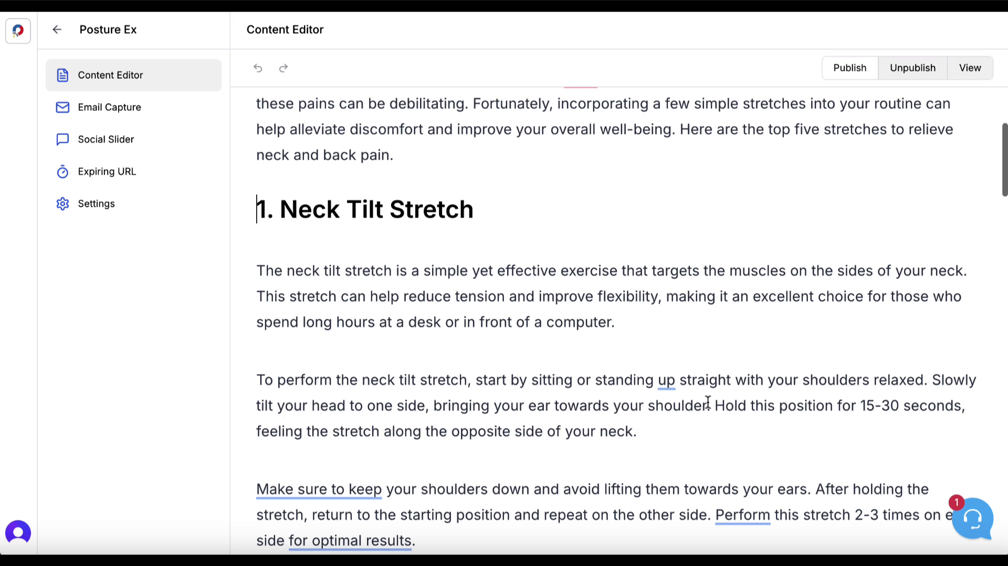
drag(475, 211, 285, 211)
click(611, 323)
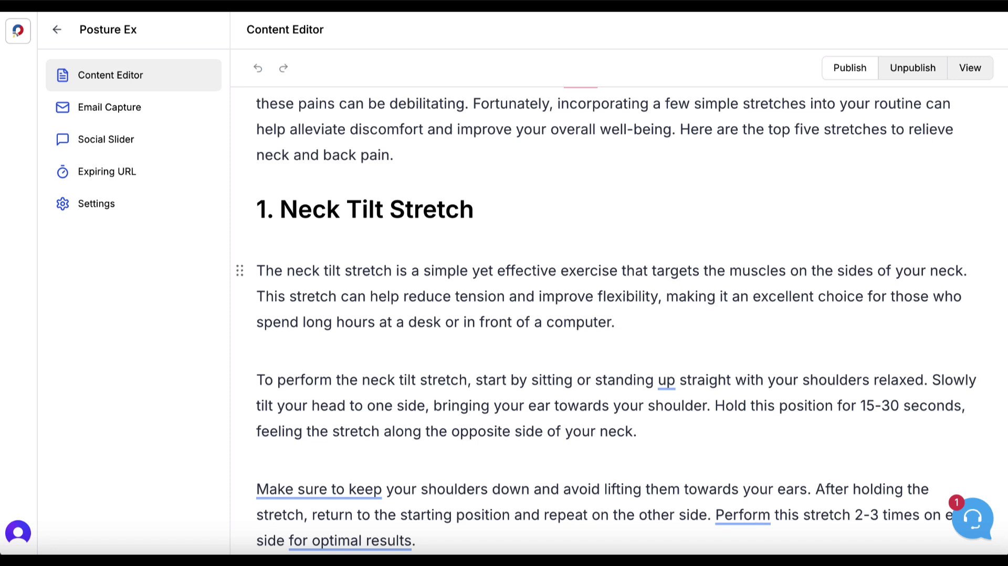
key(Return)
text(/)
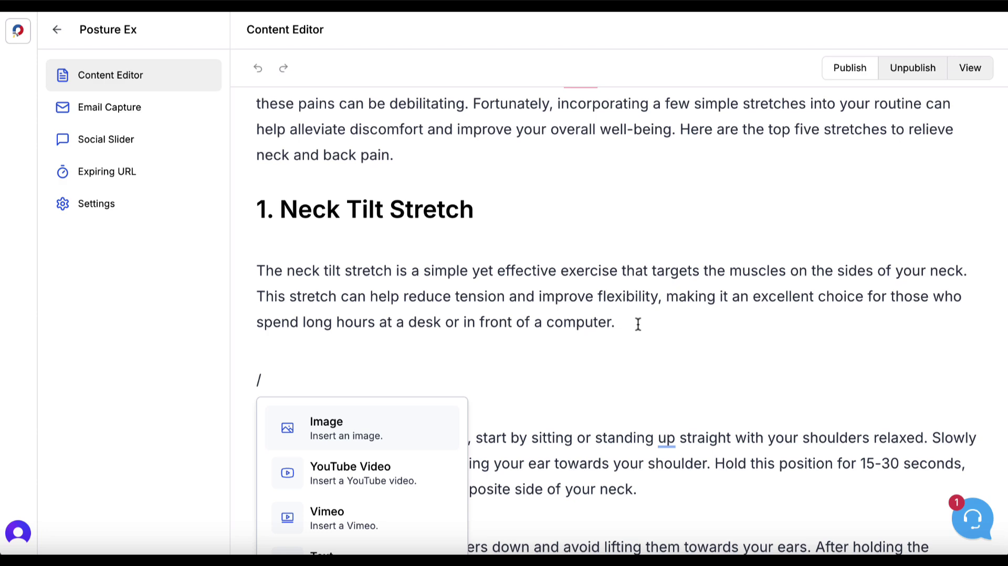
scroll(604, 328, down, 2)
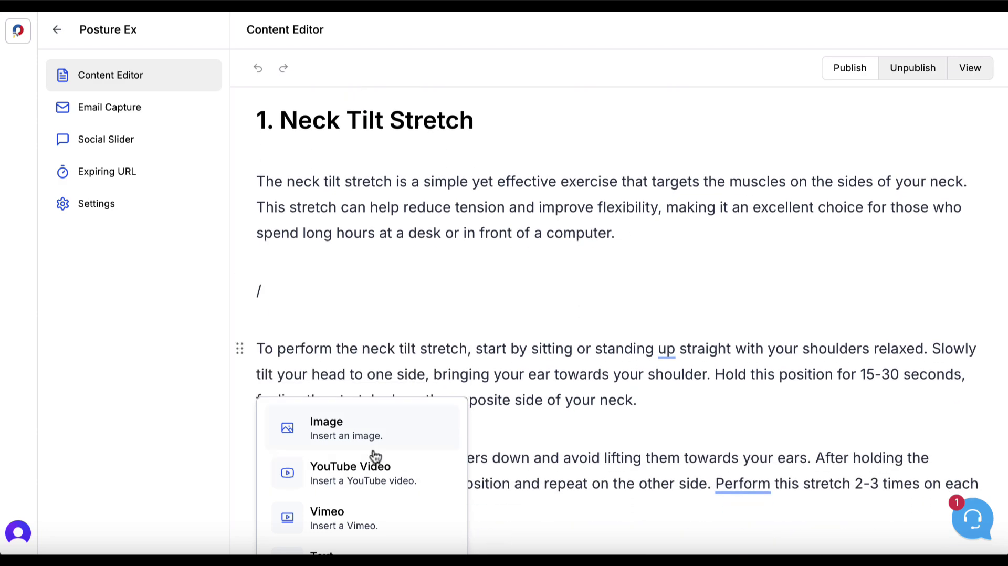
key(Escape)
click(357, 310)
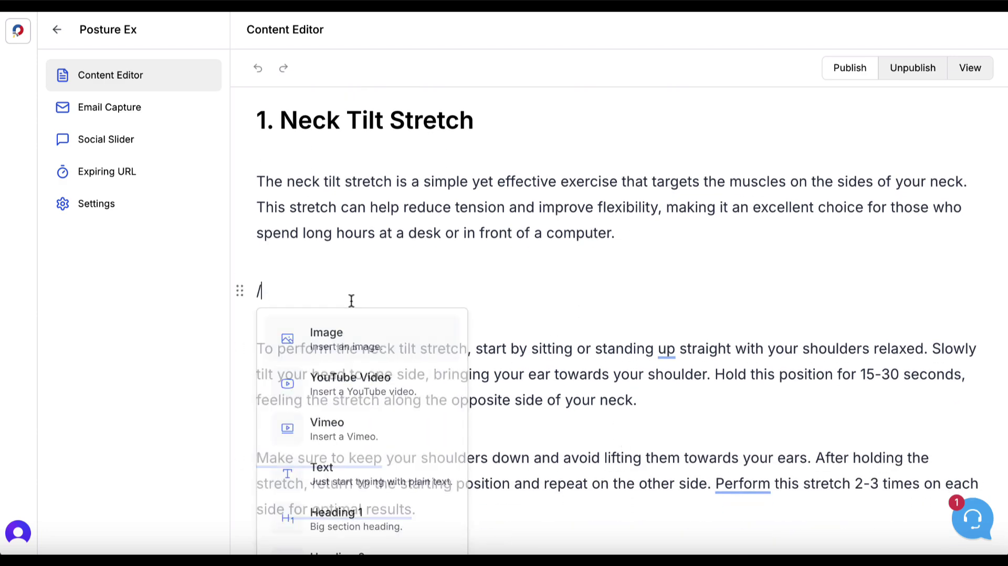
key(BackSpace)
key(BackSpace)
Review the five stretch sections of the generated listicle from start to end.
scroll(522, 366, down, 10)
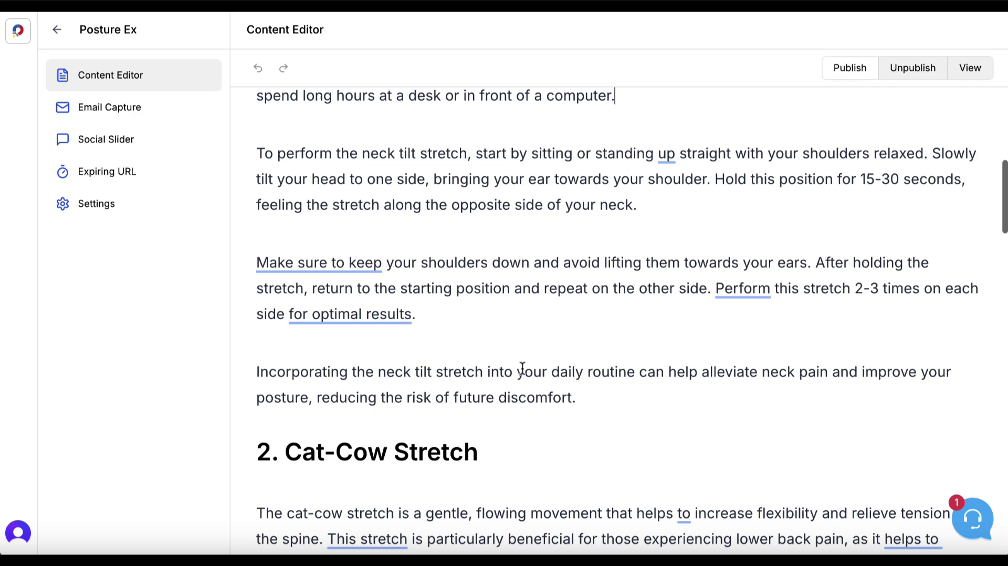
scroll(522, 367, down, 15)
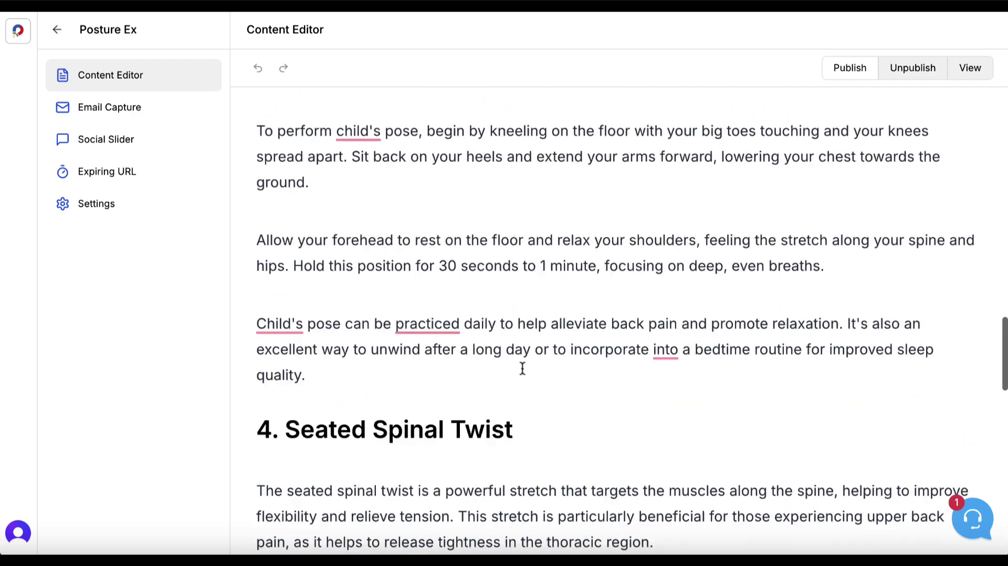
scroll(522, 368, down, 15)
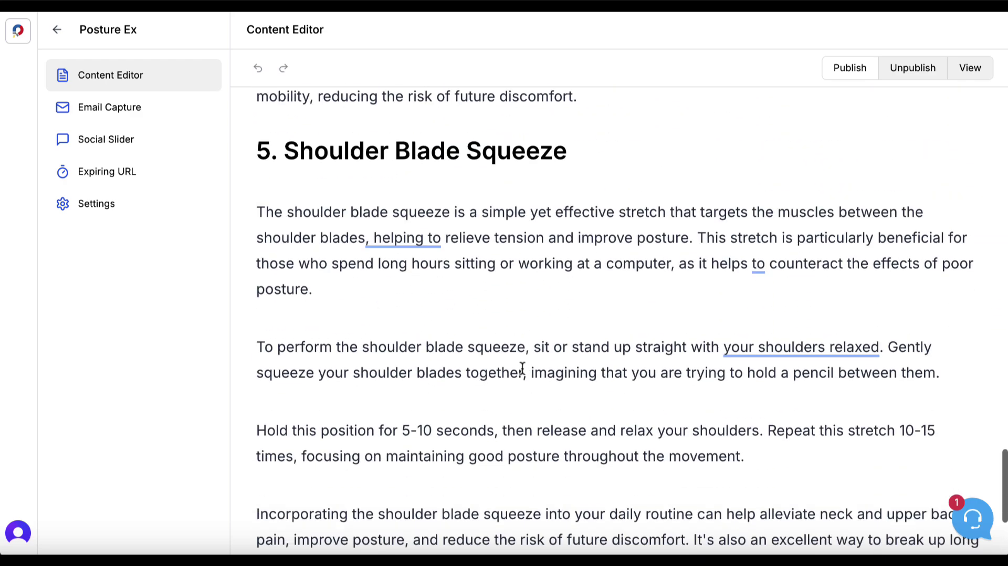
scroll(523, 368, up, 20)
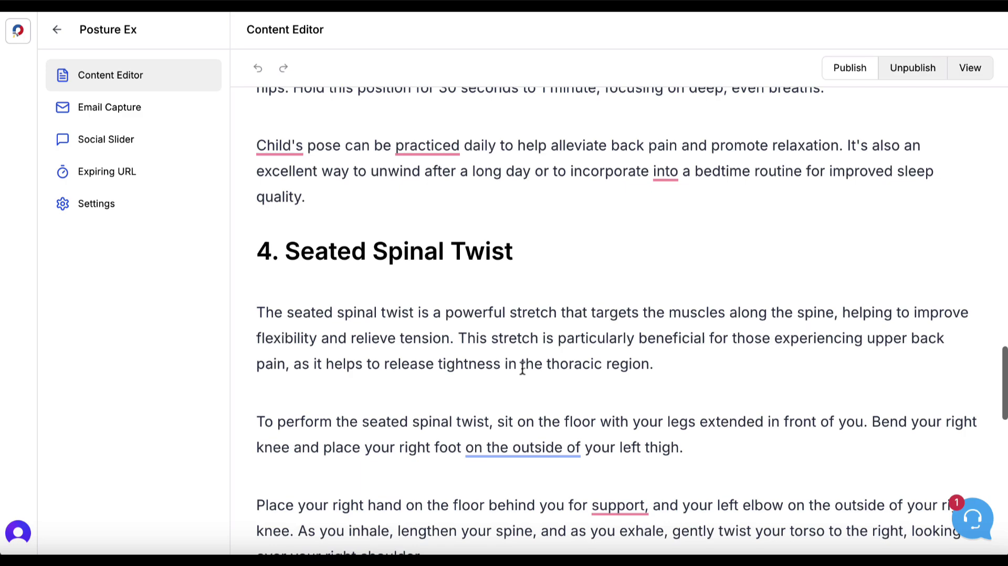
scroll(270, 167, up, 7)
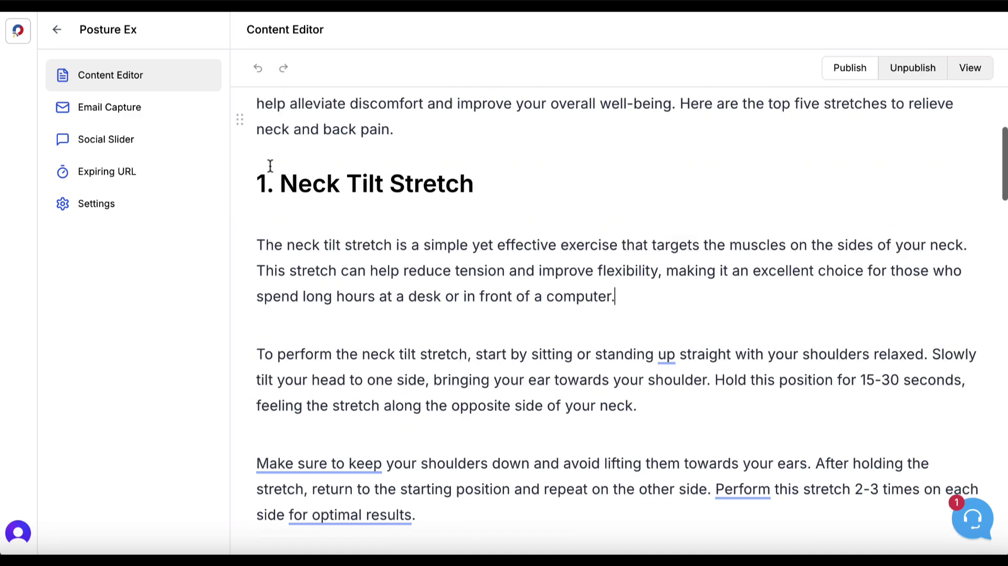
Go to the lead magnet's email capture settings and look through the available form template presets.
click(138, 111)
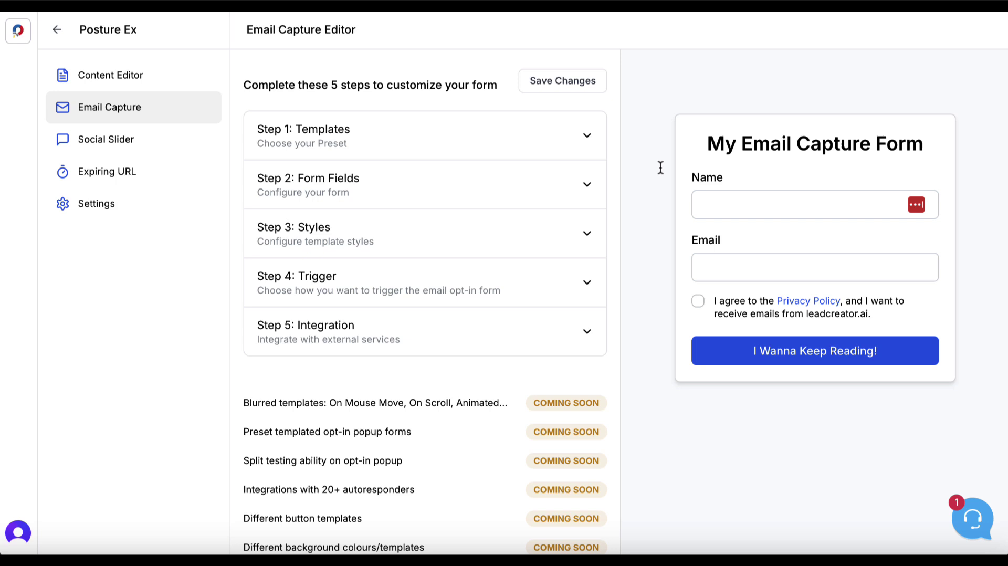
click(582, 135)
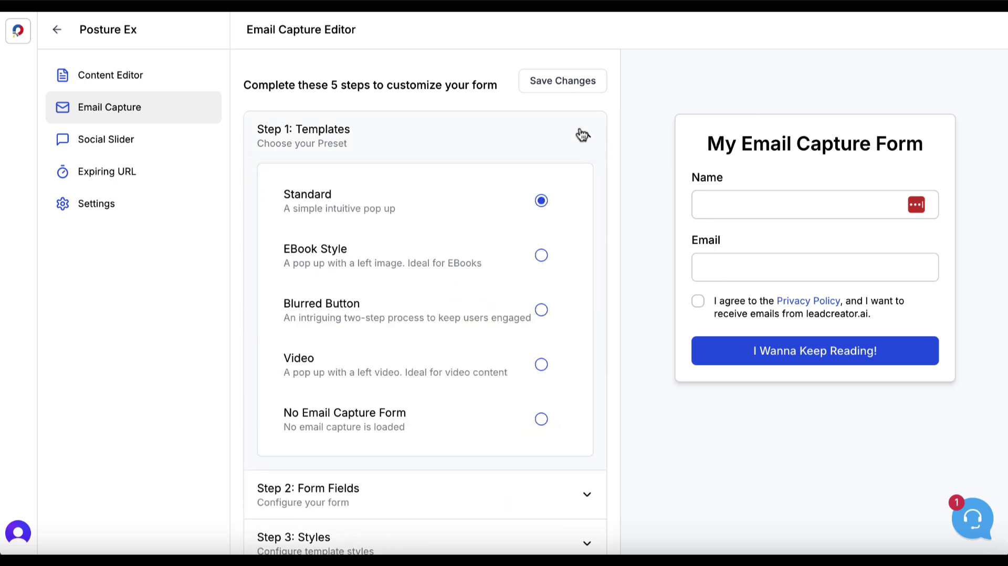
click(582, 135)
Set the email capture form's title to "Top 5 Stretches to Relieve Neck and Back Pain Revealed!".
click(590, 187)
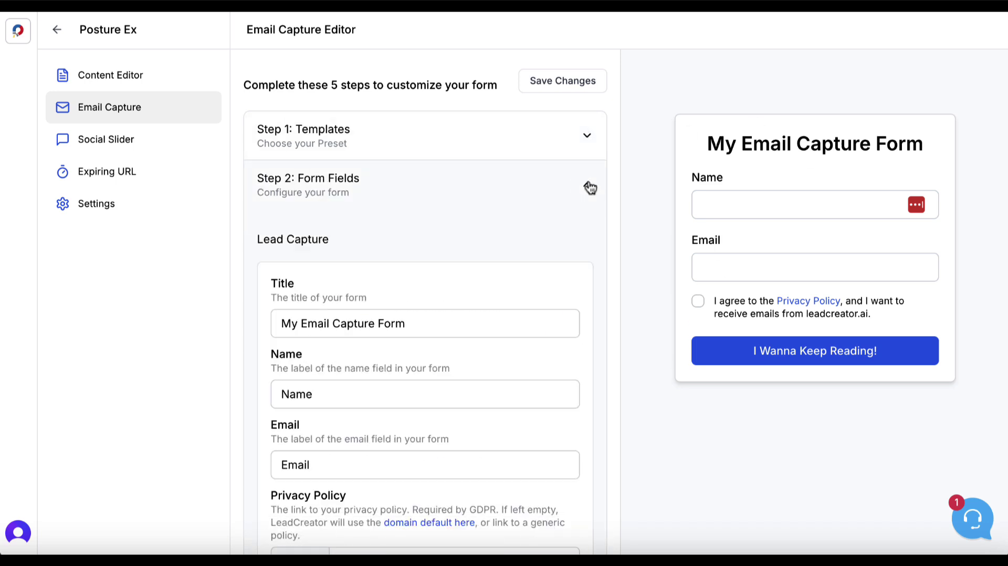
scroll(504, 247, down, 1)
drag(410, 313, 281, 318)
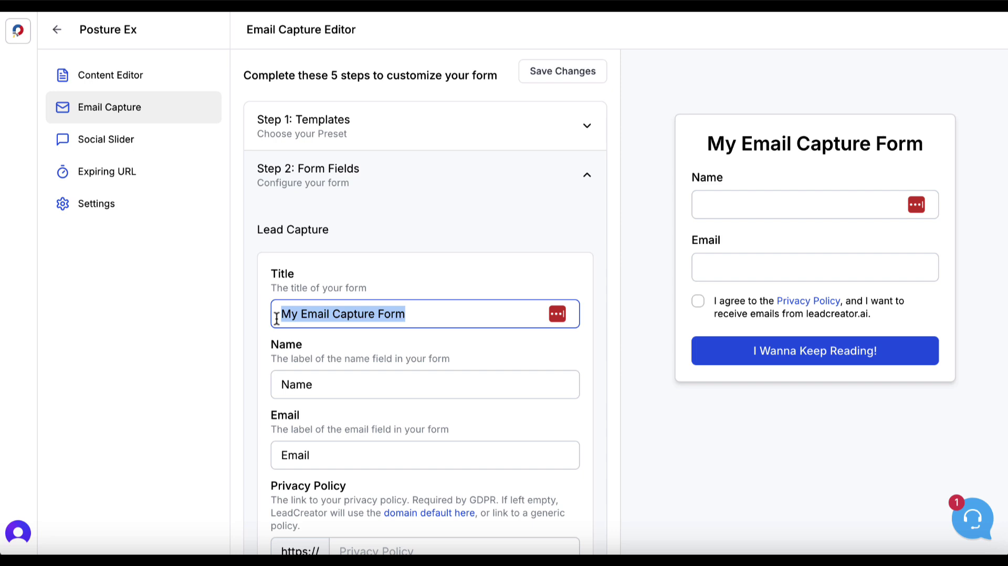
text(Top 3 Stretches to Relieve Neck and Back Pain)
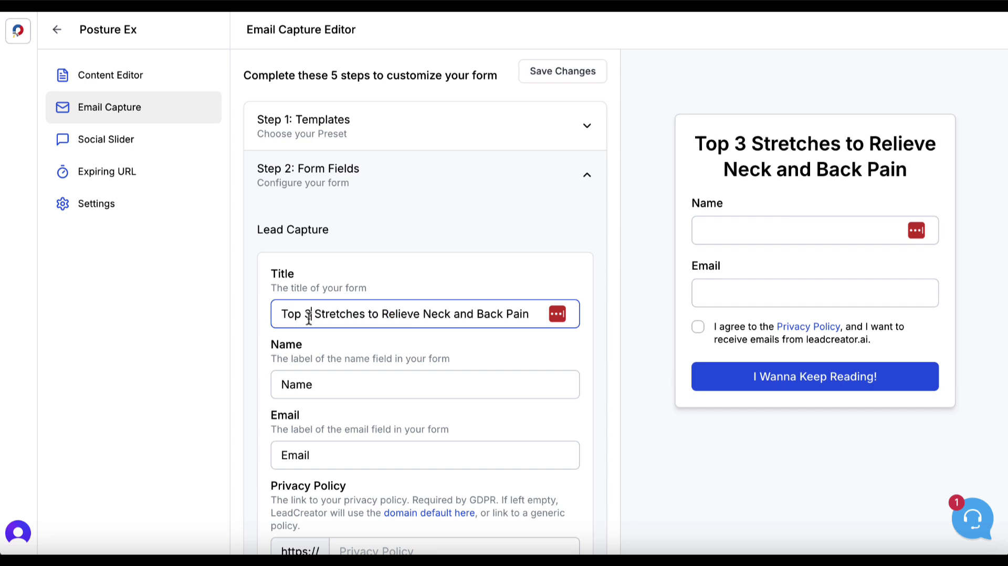
double_click(308, 315)
text(5)
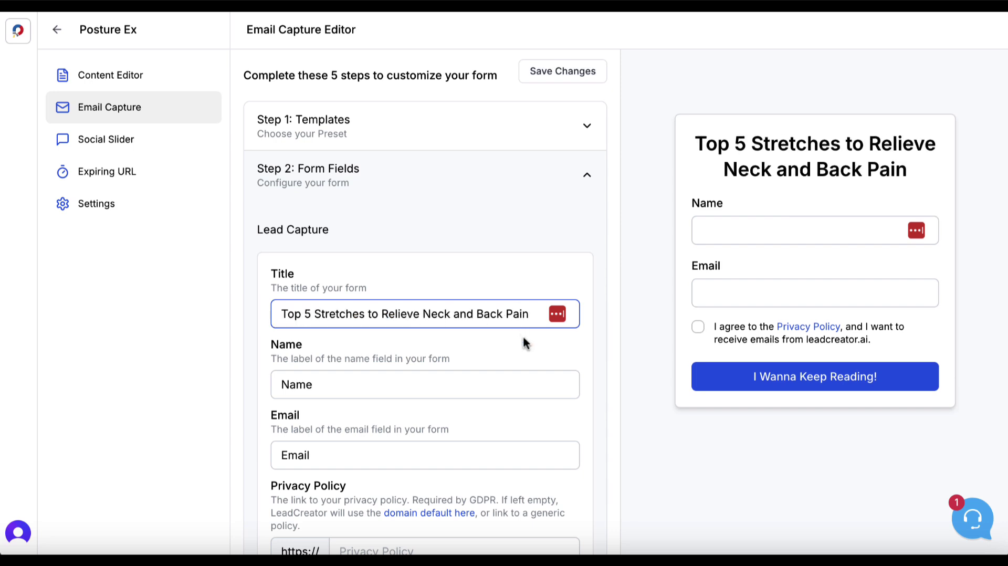
text( Rev)
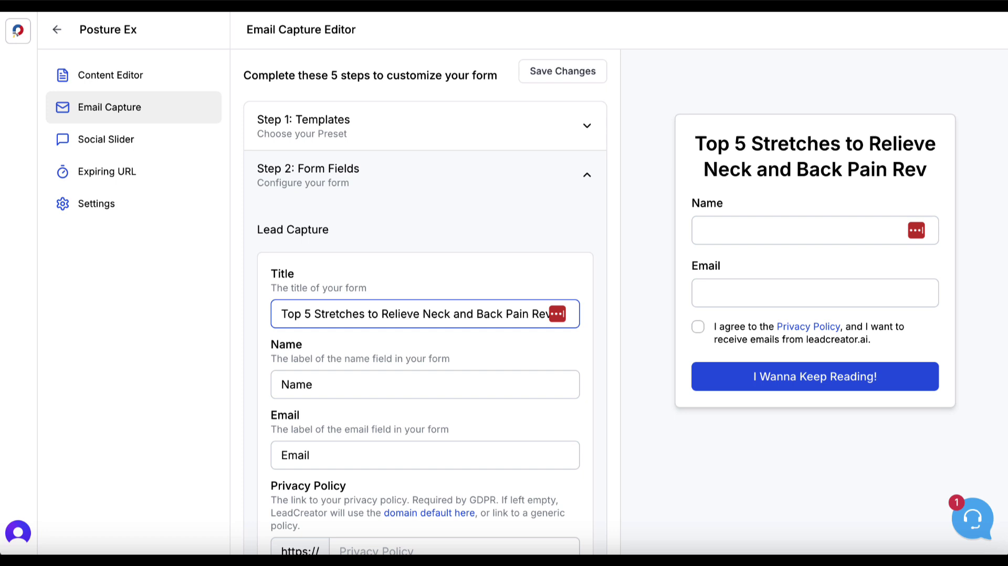
text(ealed!)
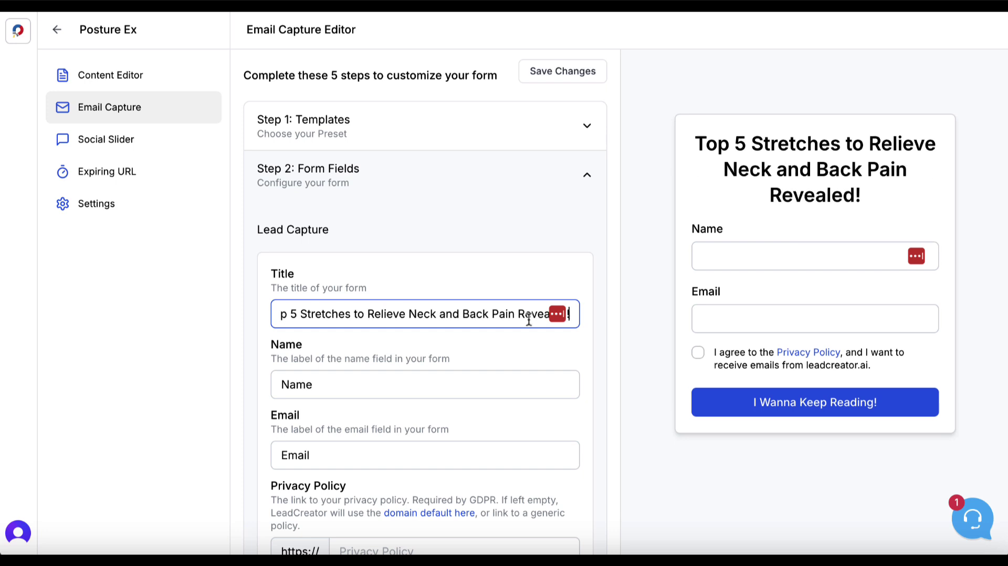
Change the form's submit button label to "Show Me The Stretches".
scroll(518, 333, down, 5)
click(405, 380)
drag(404, 380, 261, 380)
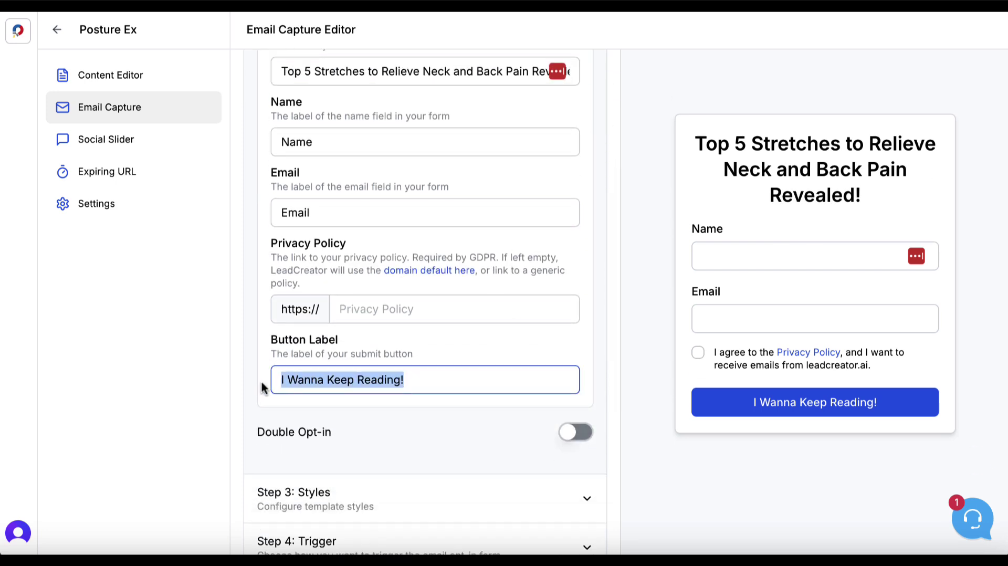
text(Shhow)
key(BackSpace)
key(BackSpace)
key(BackSpace)
key(BackSpace)
text(o)
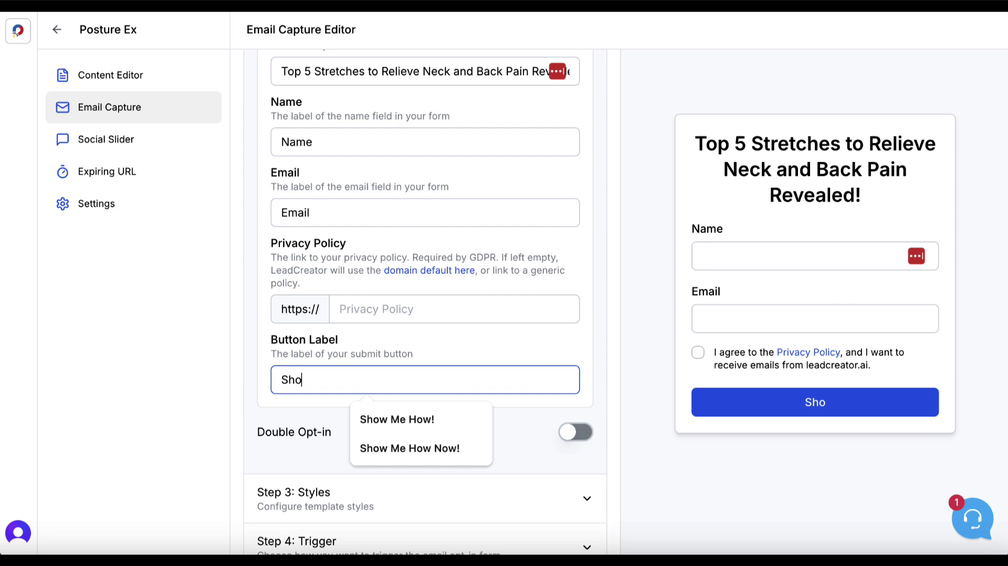
text(w Me The Stretches)
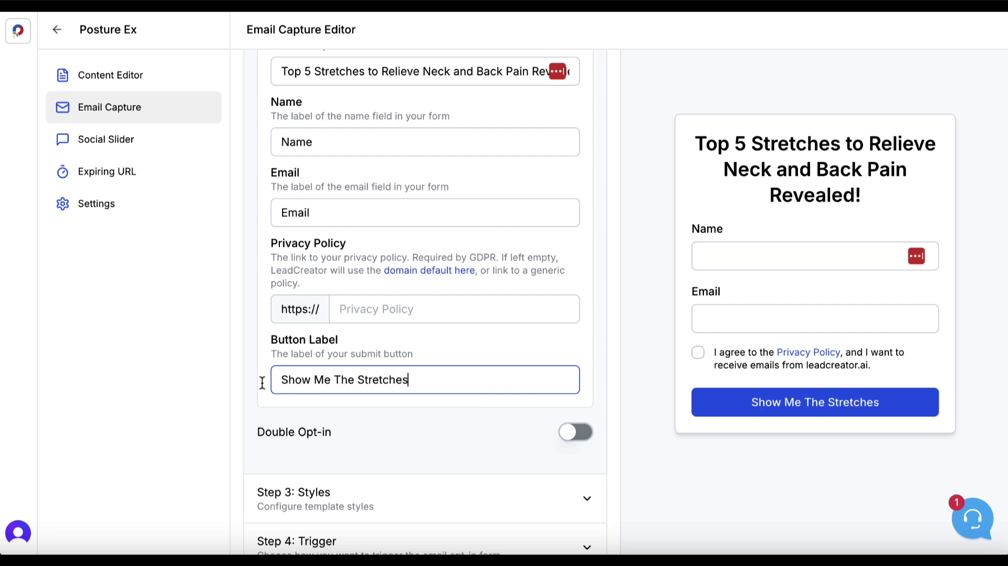
In the form's styles, set the button background color to the golden orange #d7920c.
scroll(315, 415, down, 5)
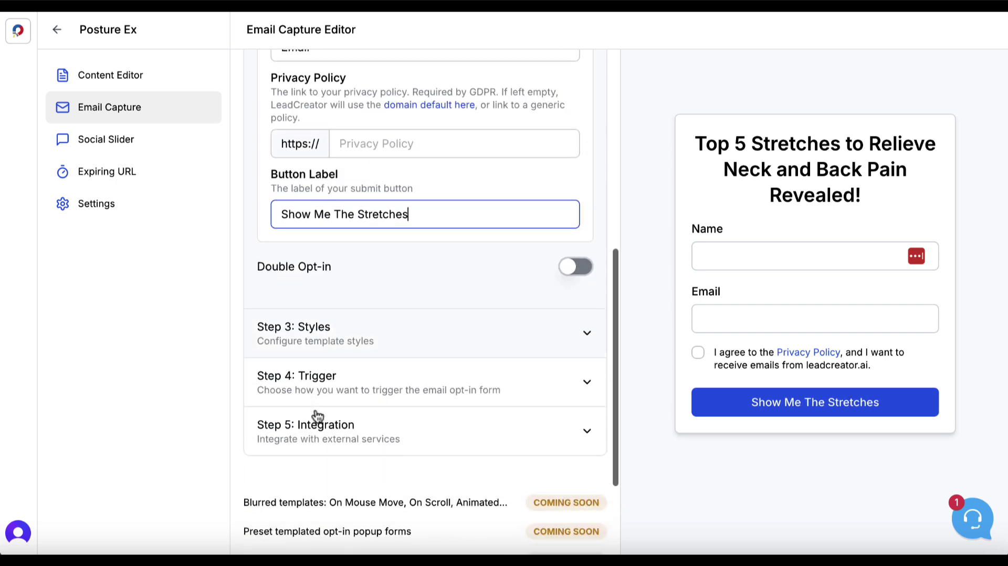
click(342, 328)
scroll(389, 323, down, 5)
click(284, 130)
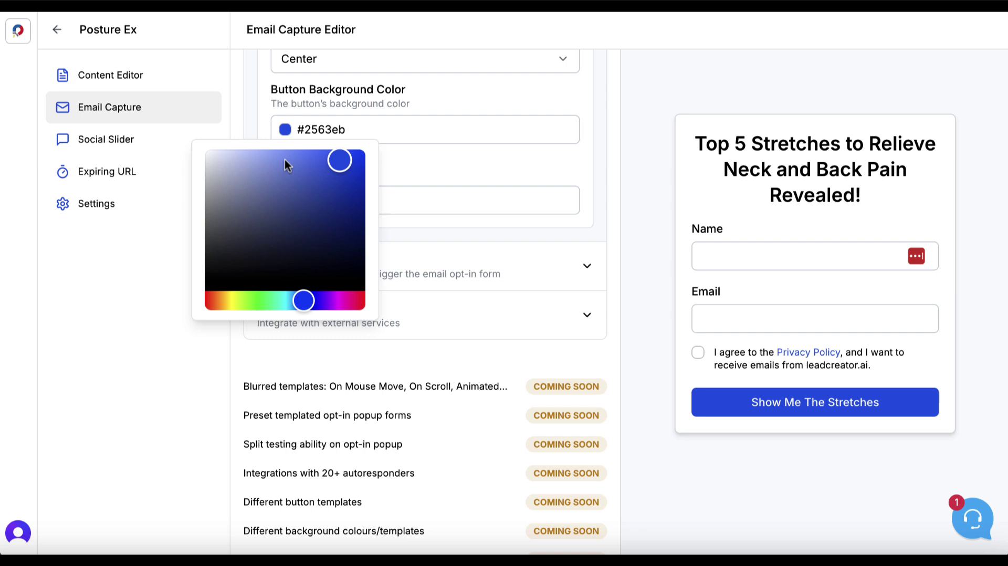
click(222, 298)
click(356, 179)
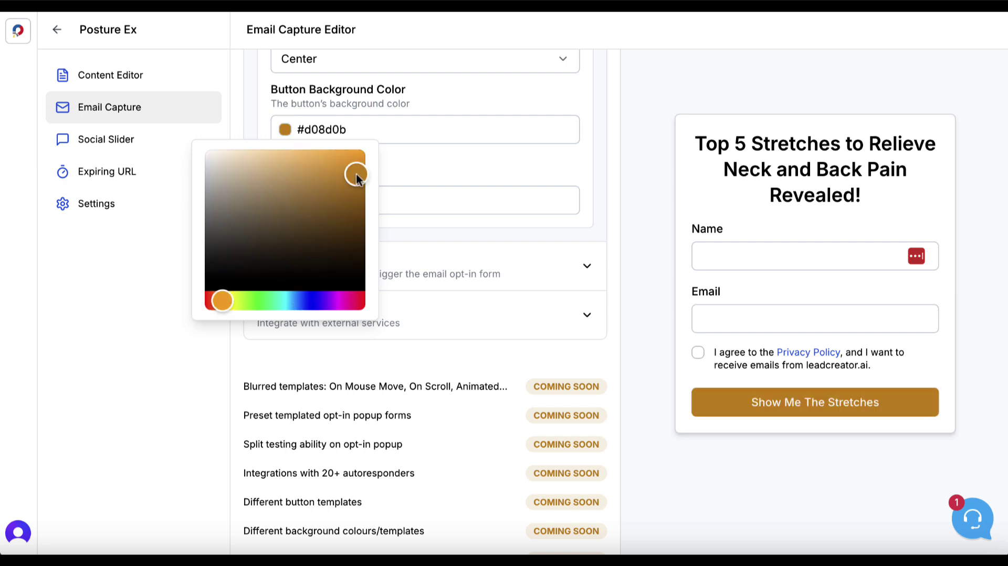
click(355, 173)
click(622, 318)
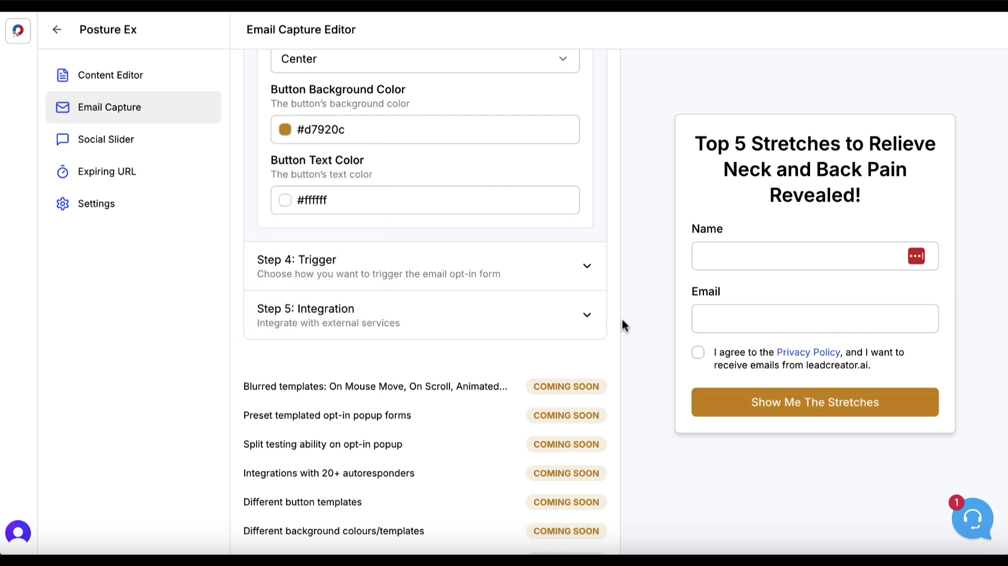
Set the opt-in form's Blur Timer trigger to 2 seconds.
click(589, 267)
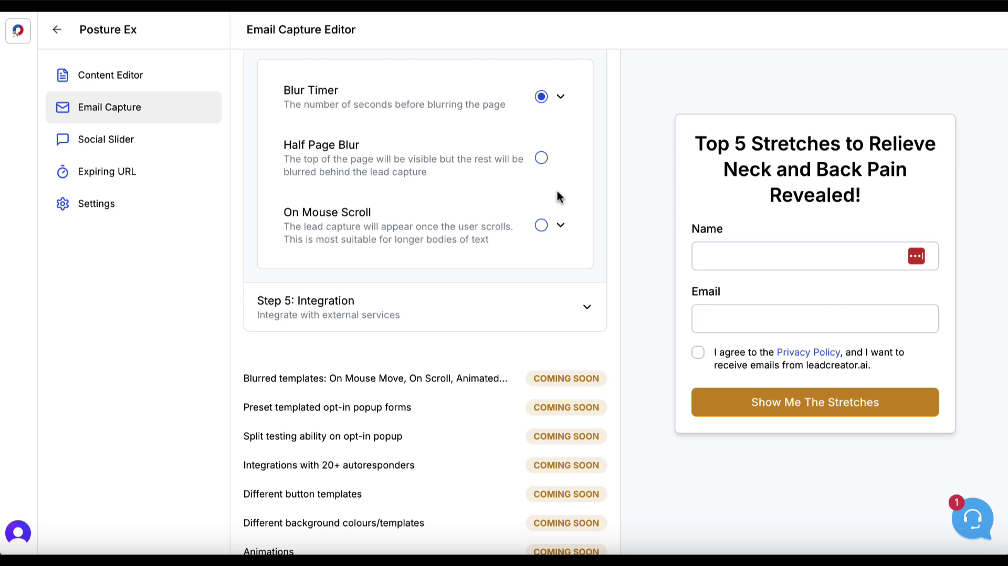
click(560, 96)
click(342, 160)
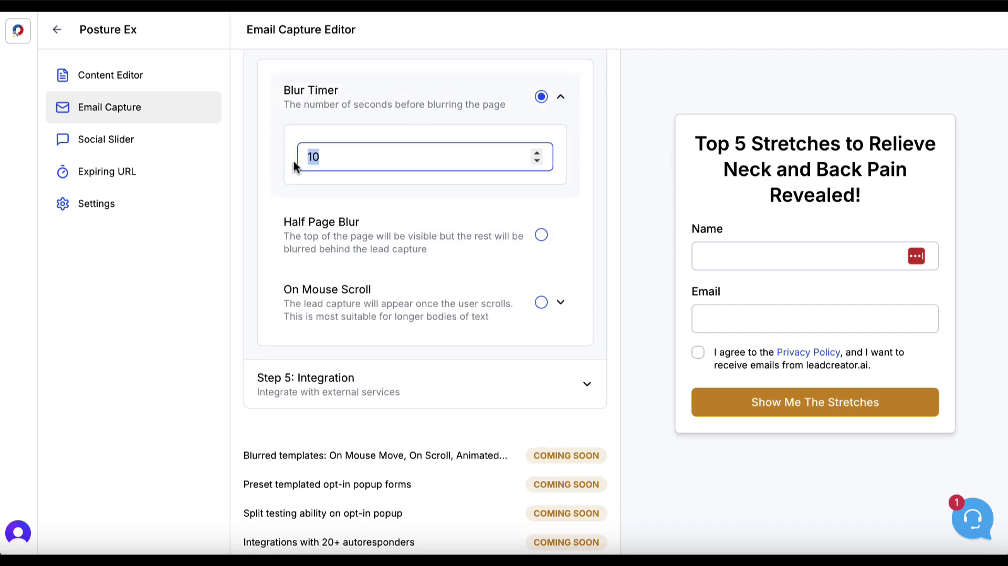
text(2)
click(640, 231)
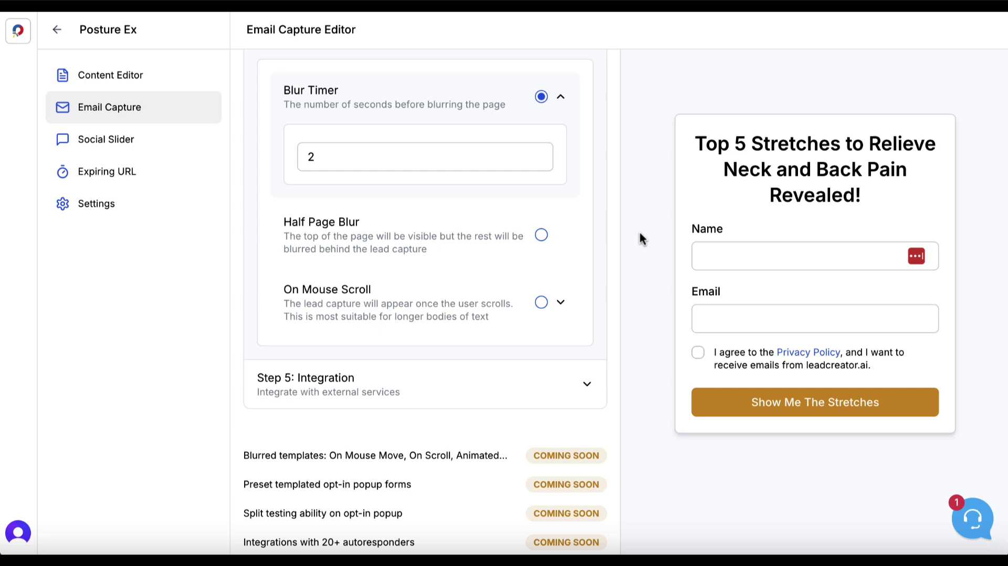
click(561, 100)
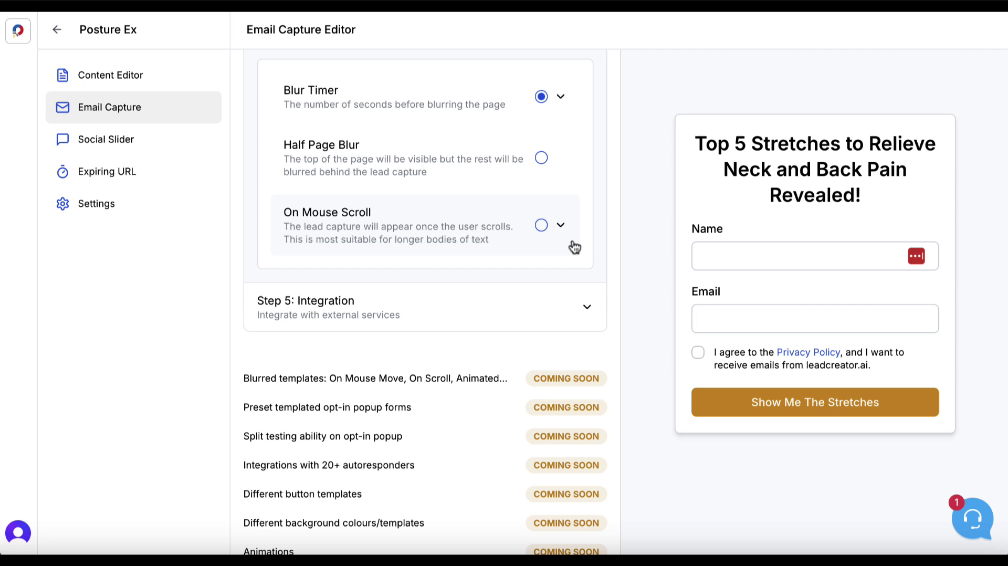
Integrate the form with AWeber and choose "Broadcast Newsletter" as the list that stores the contacts.
scroll(575, 247, down, 1)
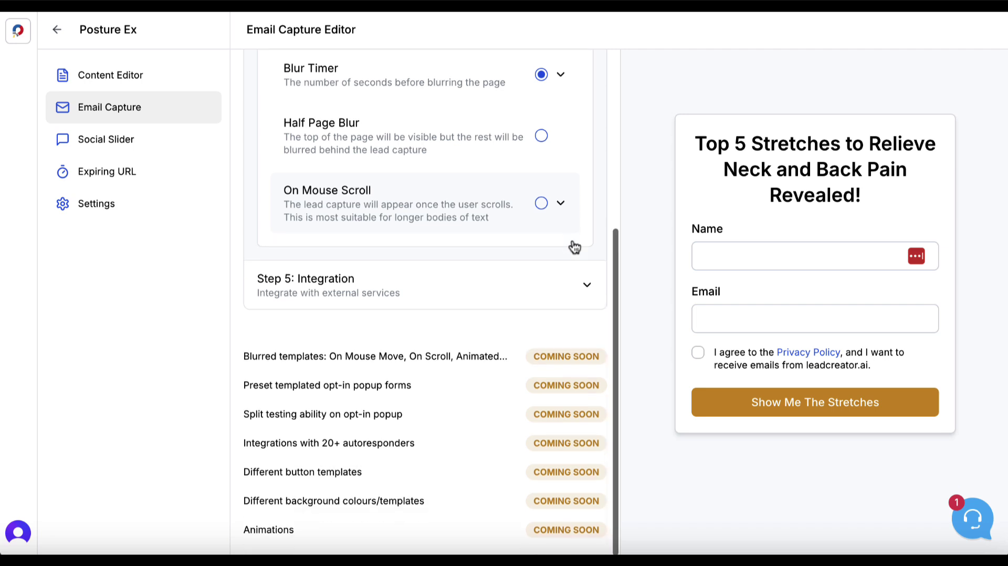
click(580, 288)
click(559, 205)
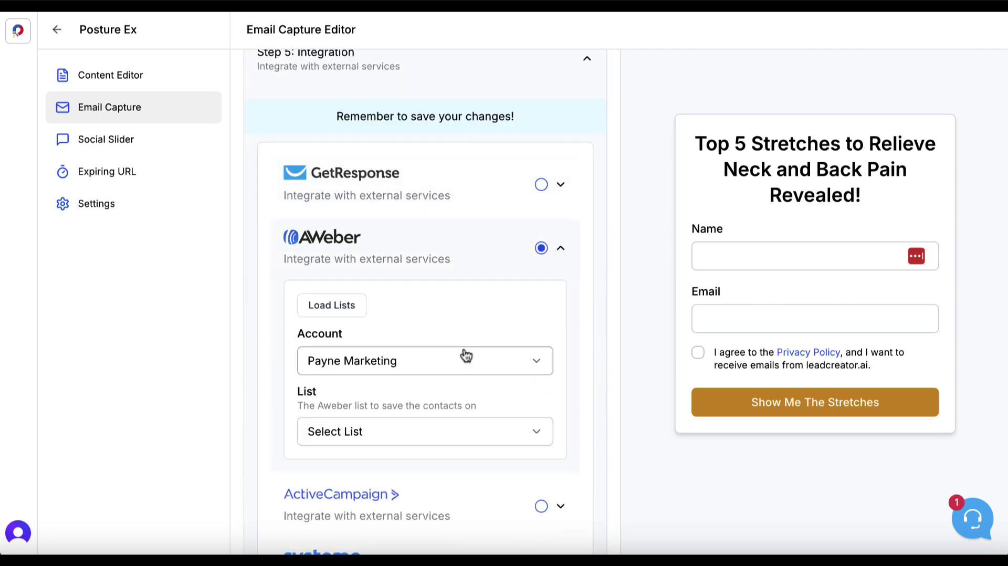
click(452, 433)
click(384, 209)
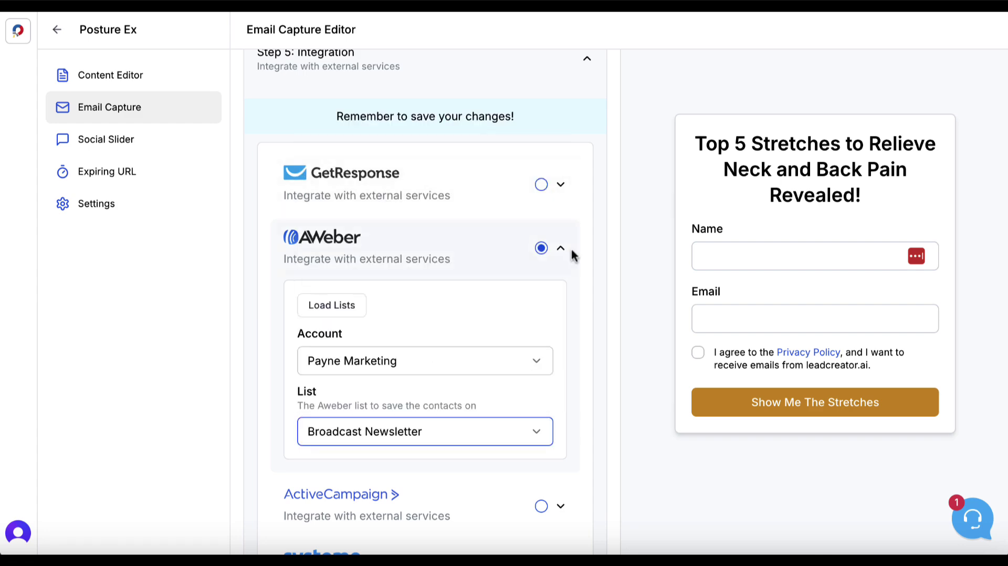
scroll(606, 278, up, 5)
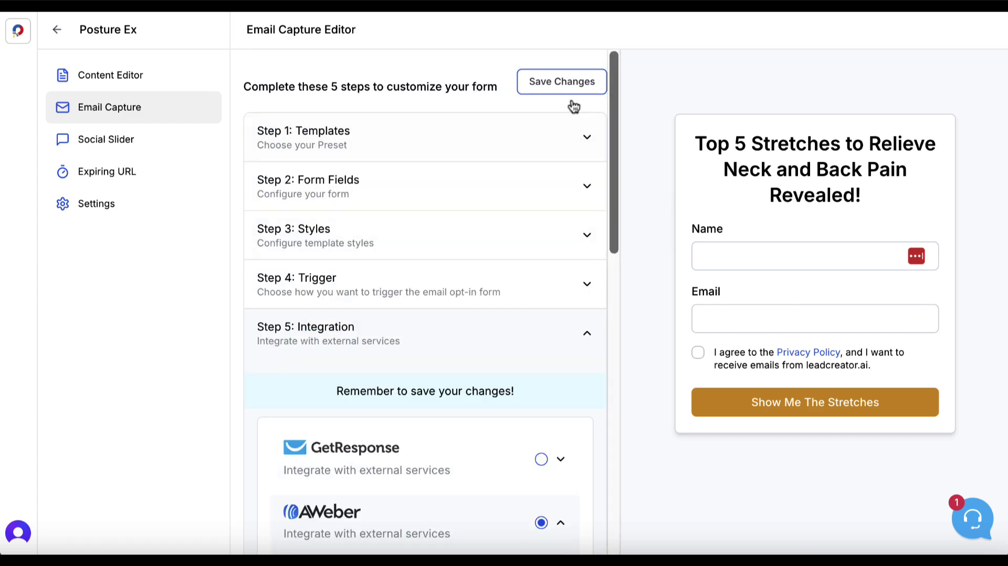
Save the changes made to the email capture form.
click(569, 80)
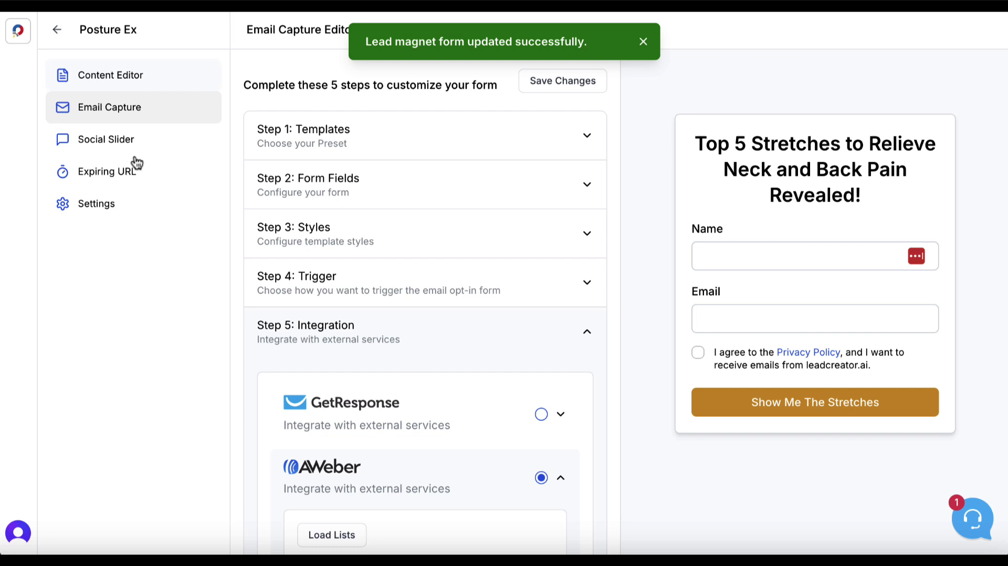
In the lead magnet's settings, switch the domain to retiredat40.com and the slug to "stretches", updating both.
click(98, 205)
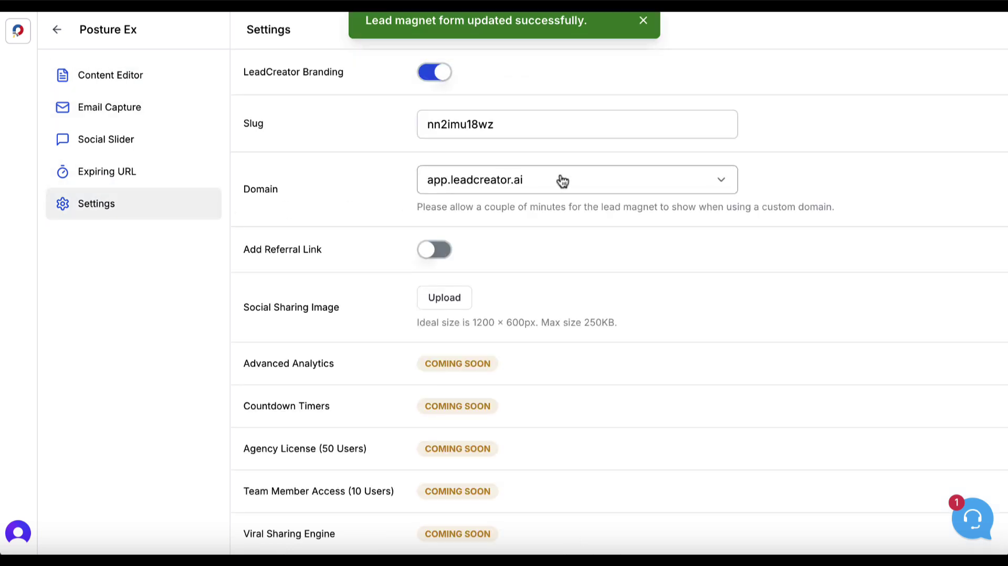
click(562, 181)
click(526, 239)
drag(523, 129, 420, 124)
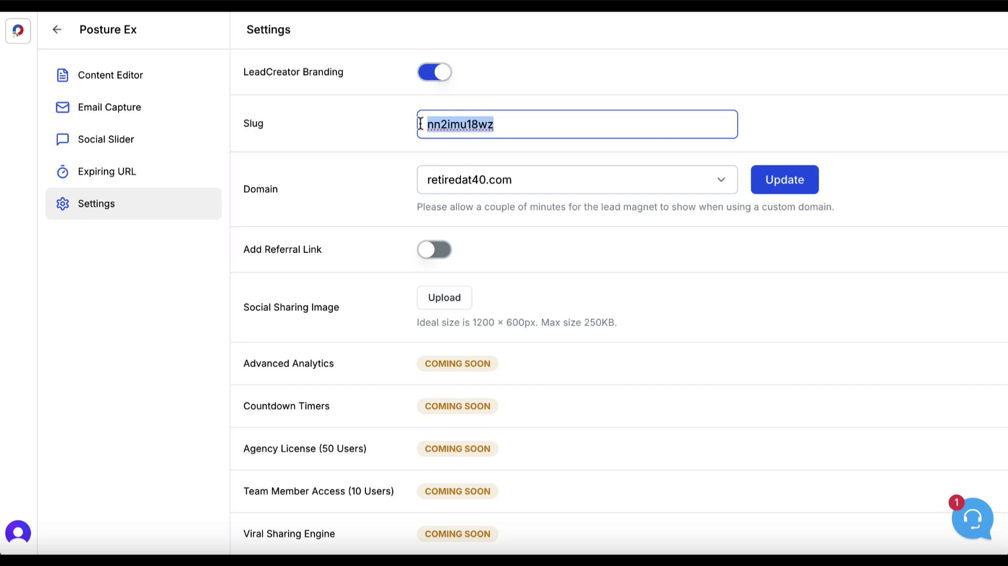
text(stretches)
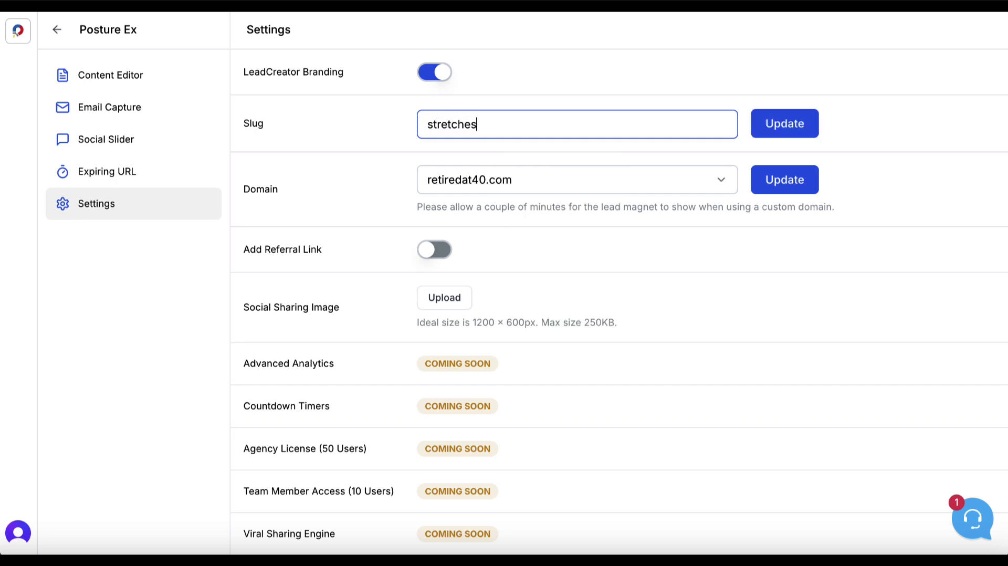
click(774, 124)
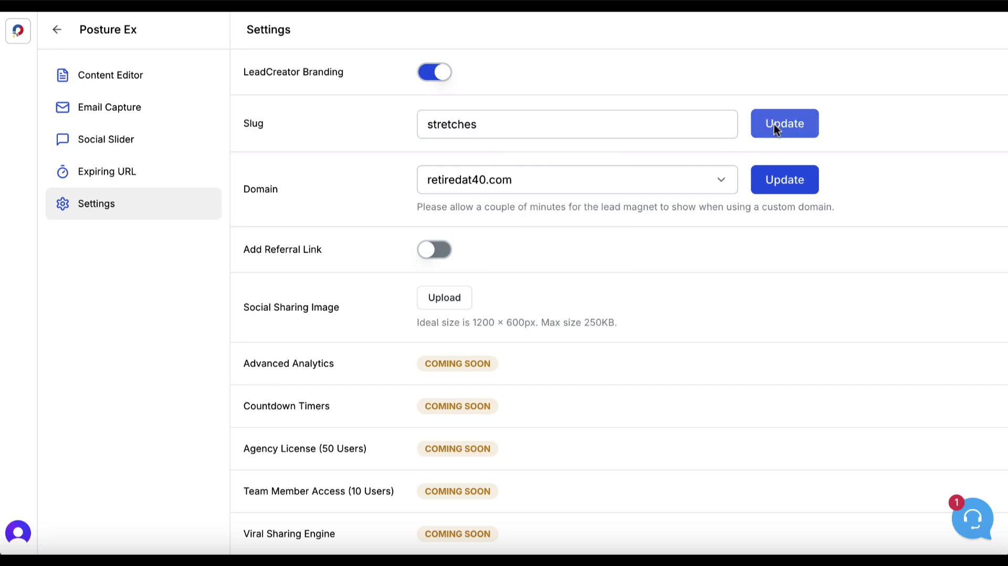
click(776, 188)
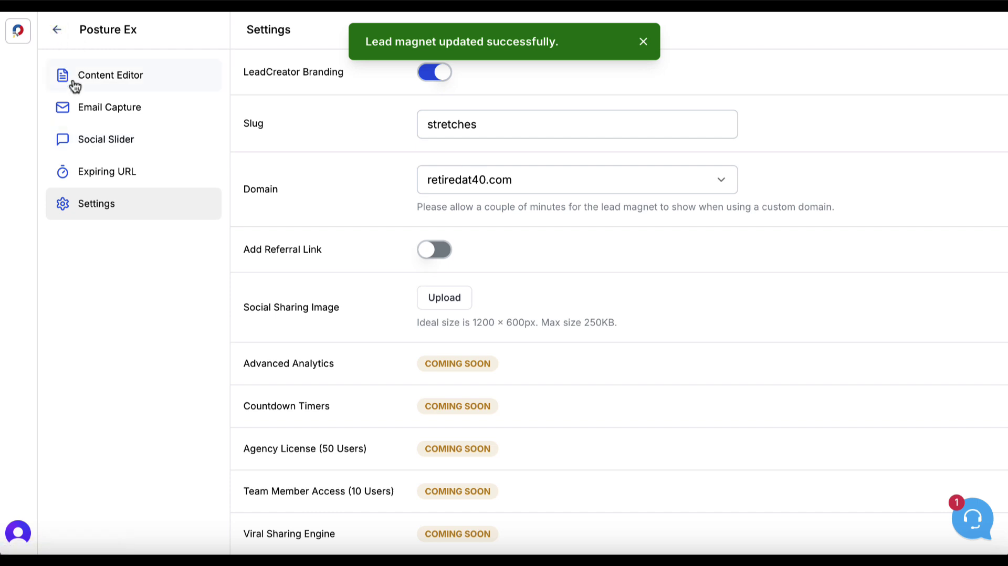
Reopen the Posture Ex lead magnet in the content editor to publish it and view the live page.
click(57, 29)
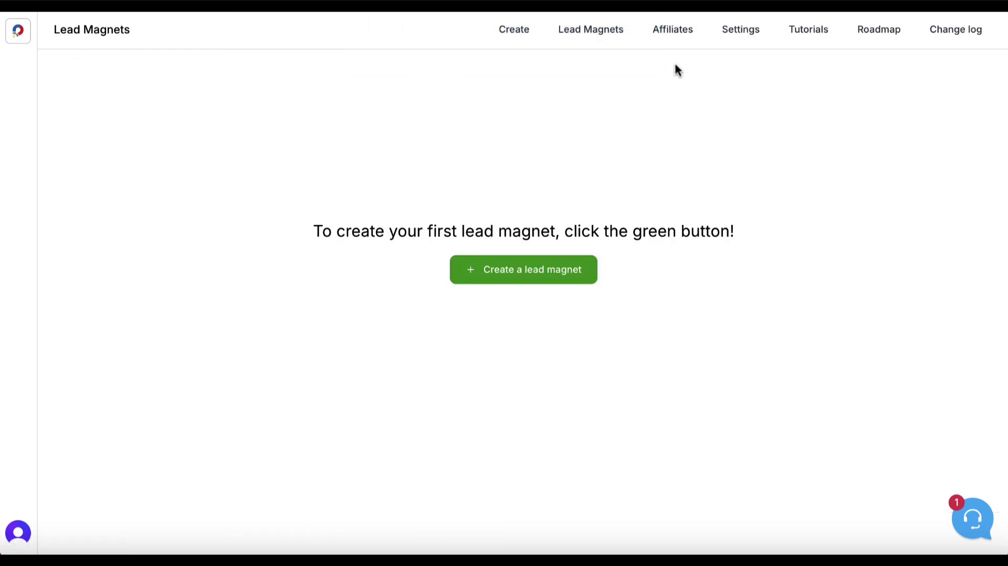
click(593, 32)
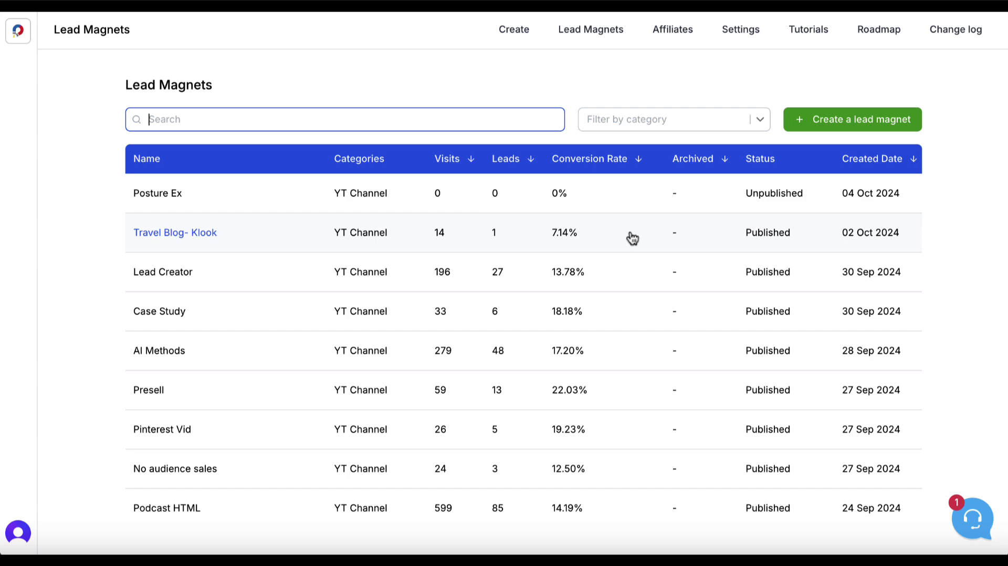
click(524, 193)
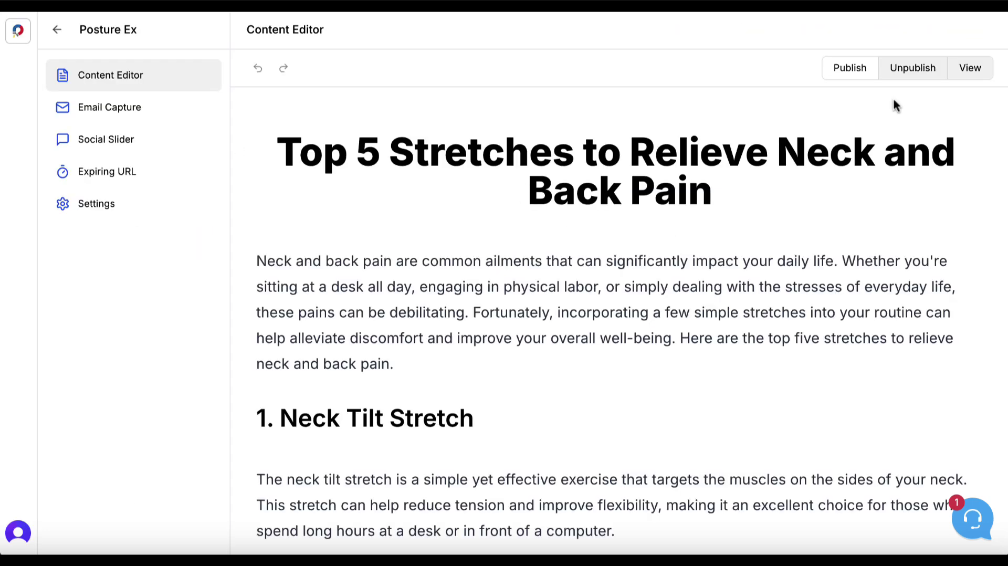
click(853, 70)
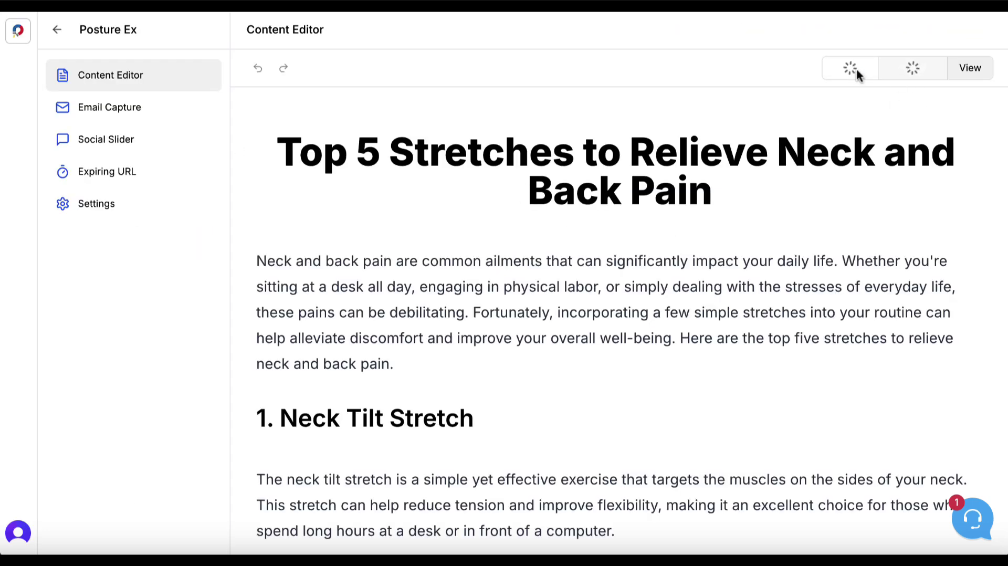
click(972, 73)
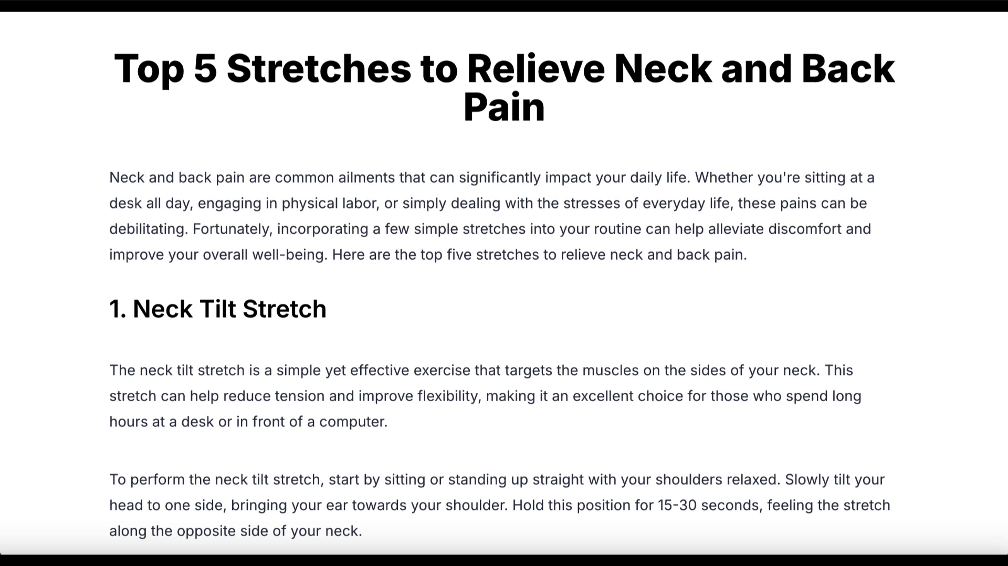